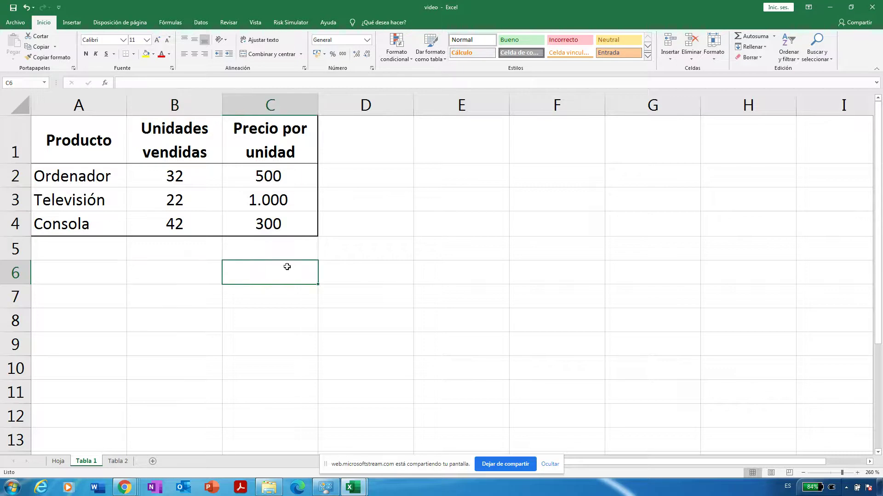
drag(402, 221, 432, 189)
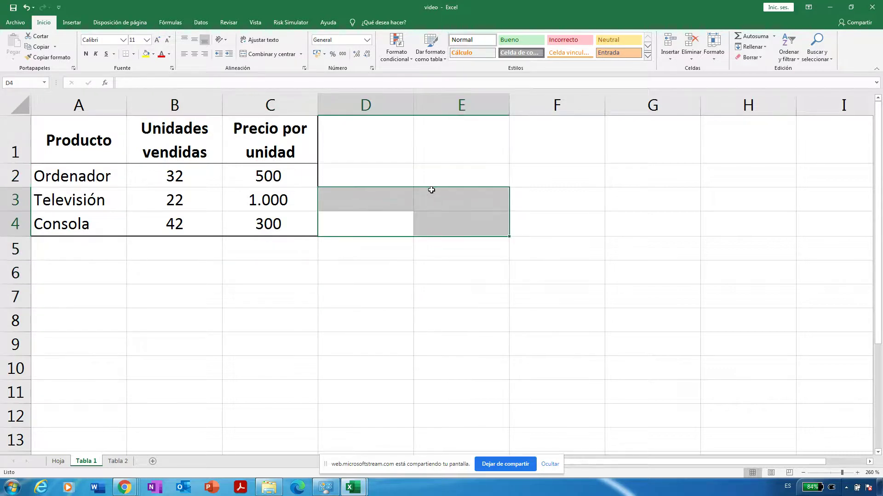
click(246, 294)
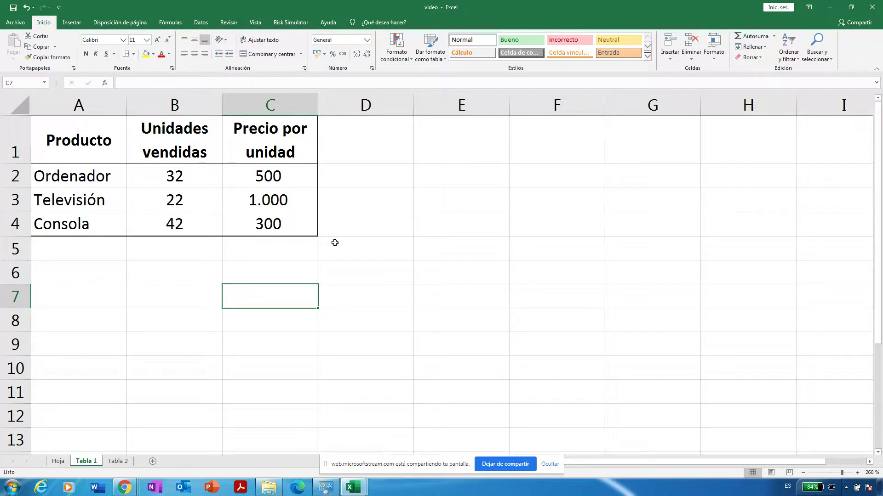
click(178, 252)
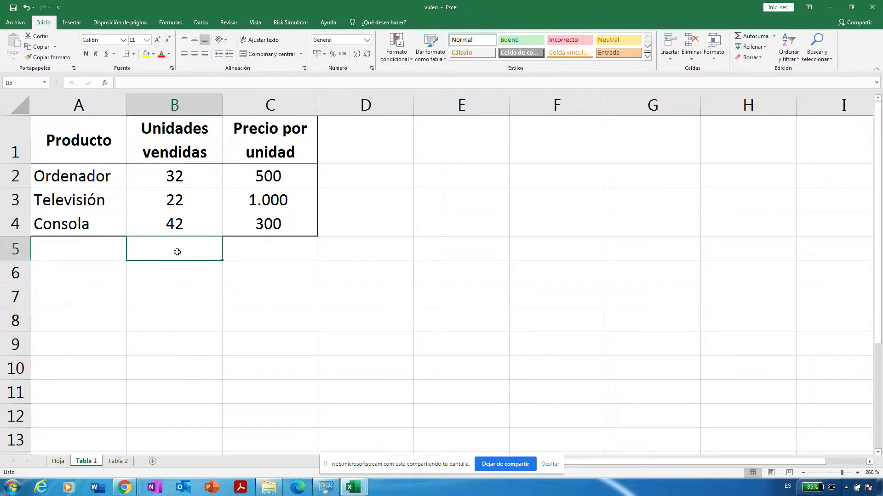
Examine the extent of the product table by selecting the range A1:C4, and finish on an empty cell below it
click(84, 142)
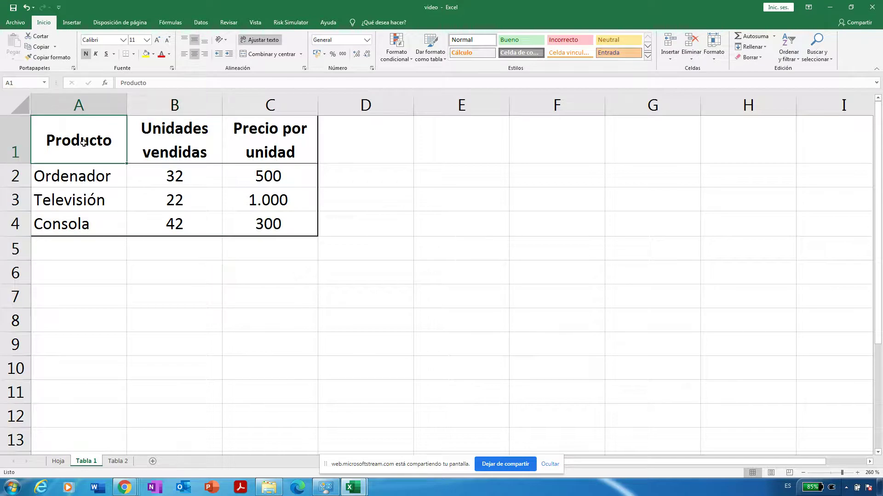
key(shift+Right)
key(shift+Right)
key(shift+Down)
key(shift+Down)
key(shift+Down)
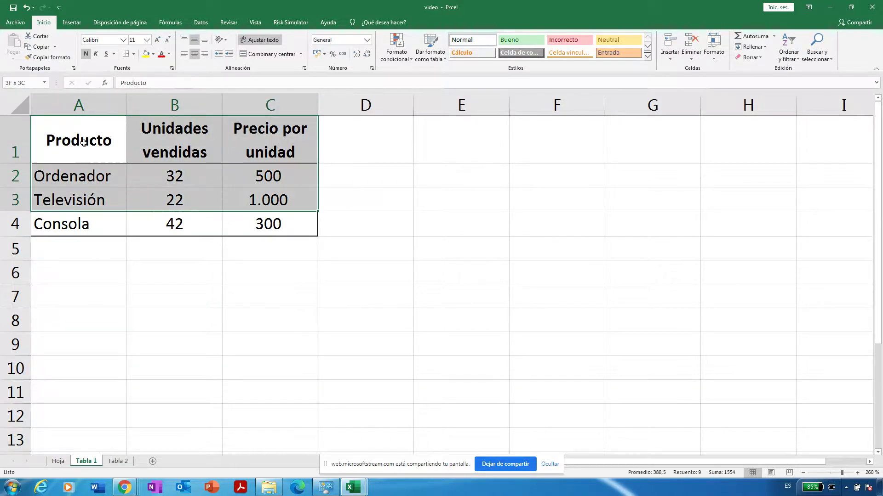
click(241, 279)
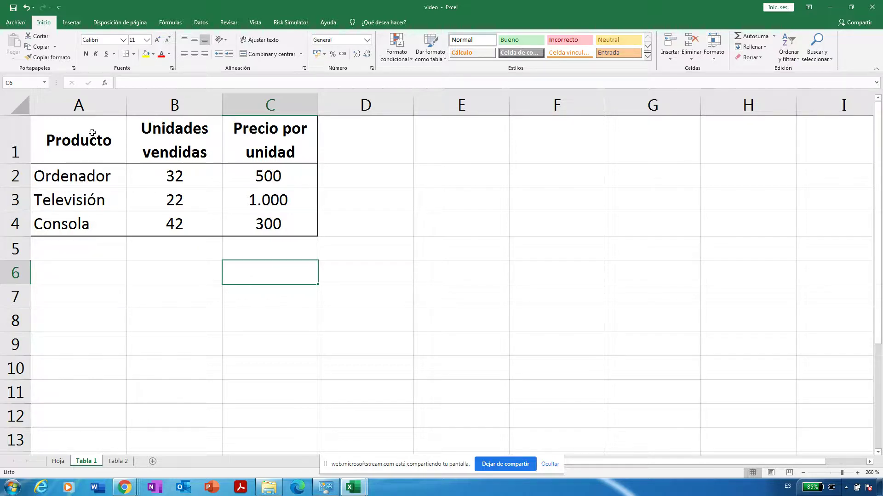
Examine table columns A to C as whole columns, and go through the product names listed under Producto
click(79, 104)
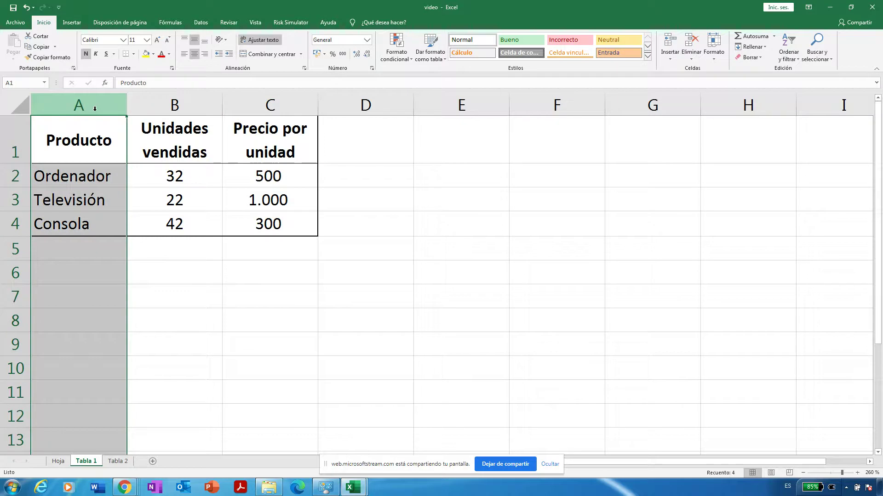
click(153, 107)
click(268, 105)
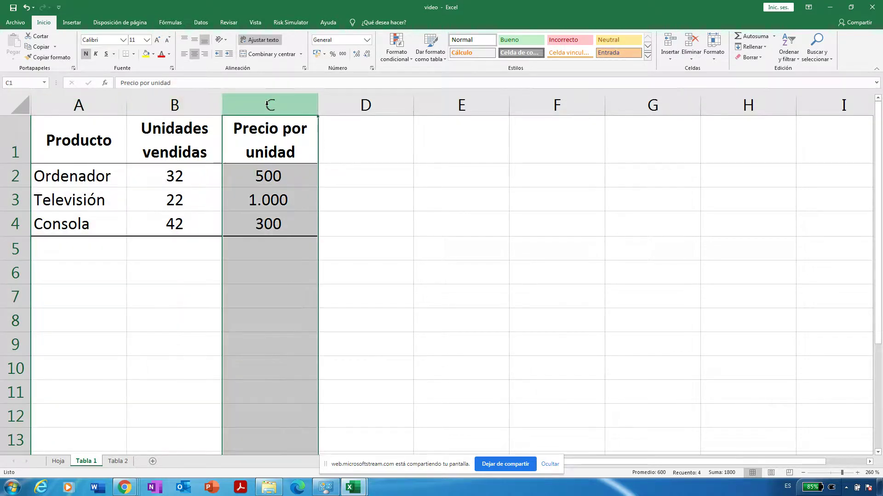
click(100, 106)
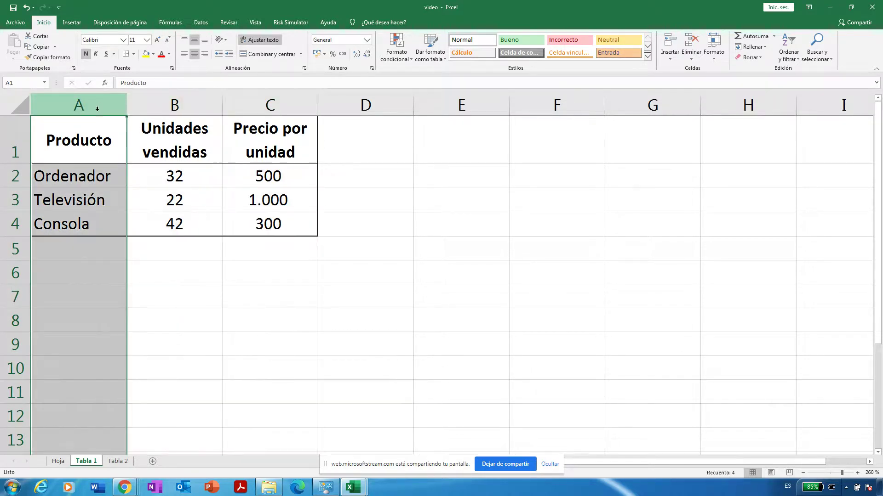
click(83, 137)
click(82, 175)
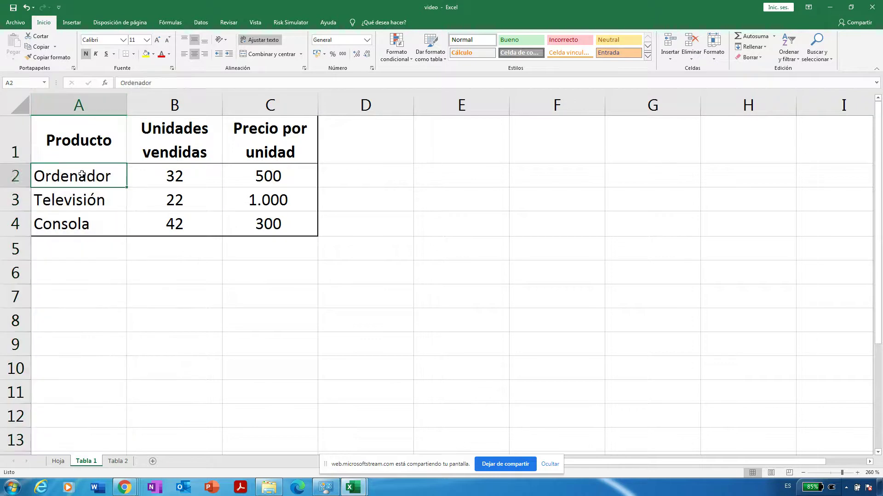
key(Down)
key(Down)
key(Up)
key(Up)
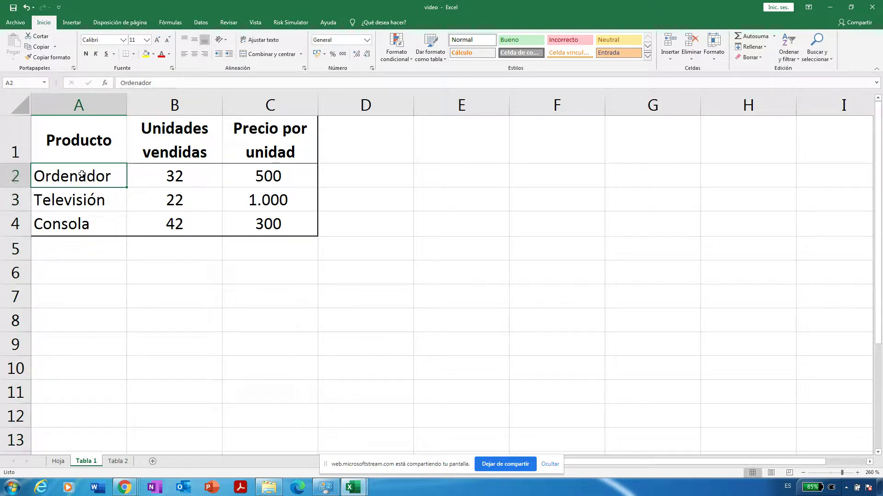
key(Down)
key(Down)
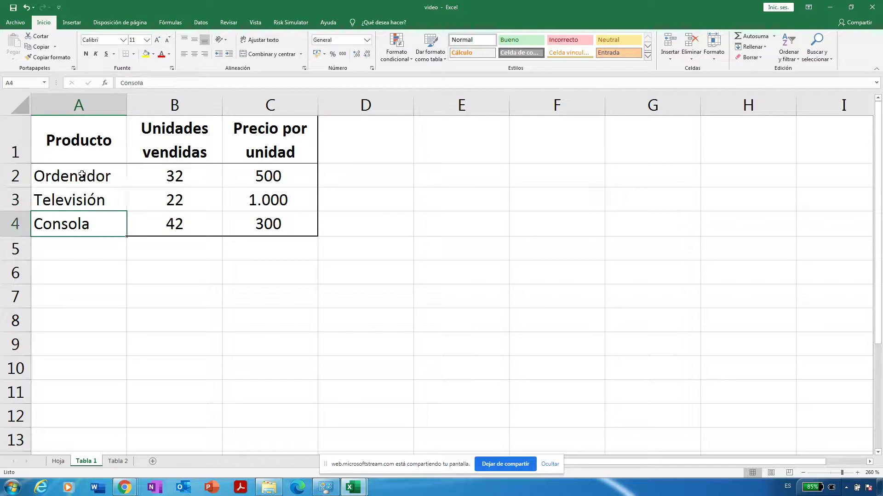
Examine the Unidades vendidas and Precio por unidad columns, going through each product's value in rows 2 to 4
click(183, 105)
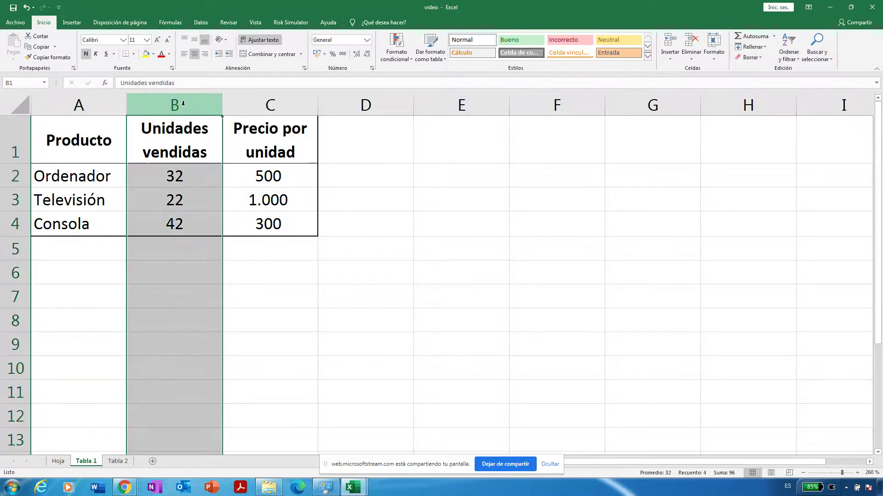
click(91, 105)
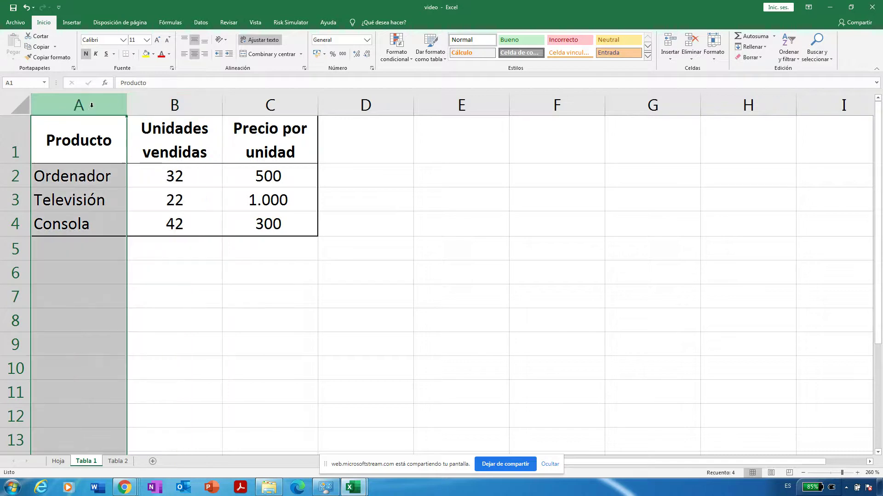
click(168, 106)
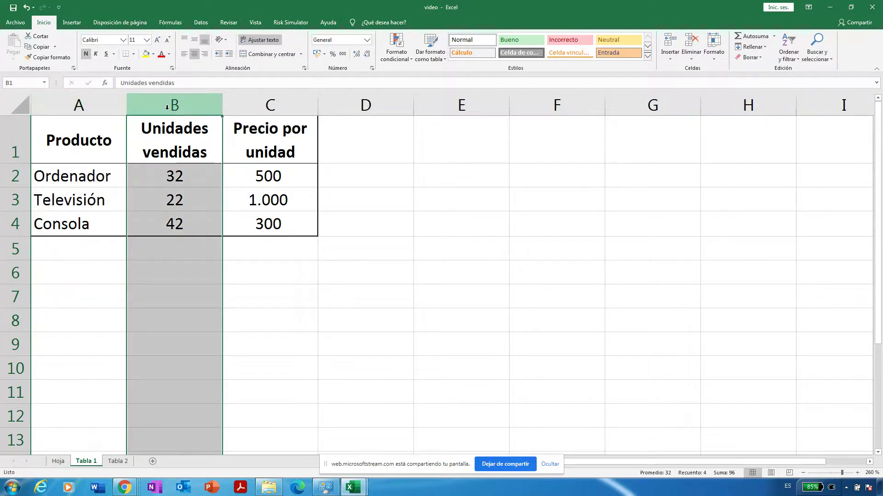
click(170, 179)
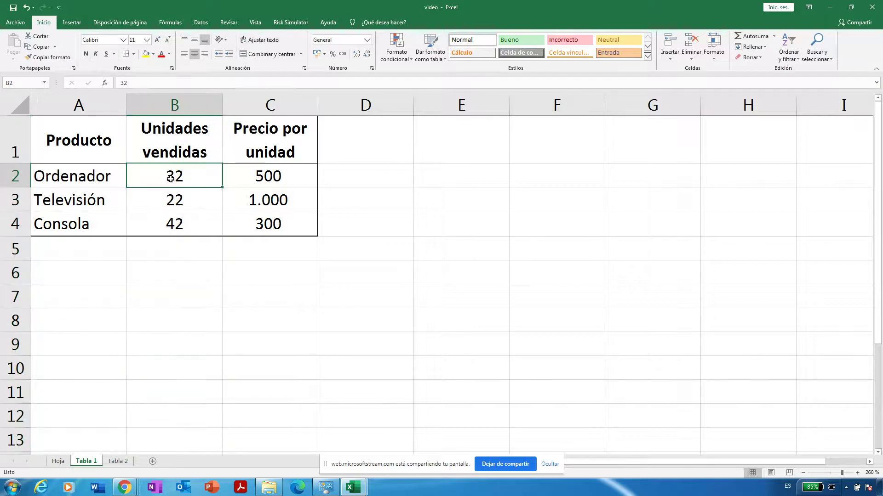
click(172, 200)
click(174, 224)
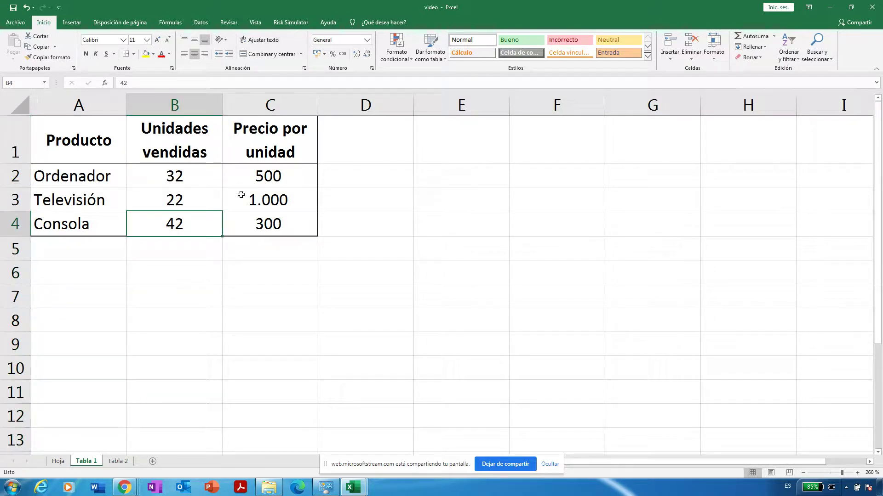
click(286, 105)
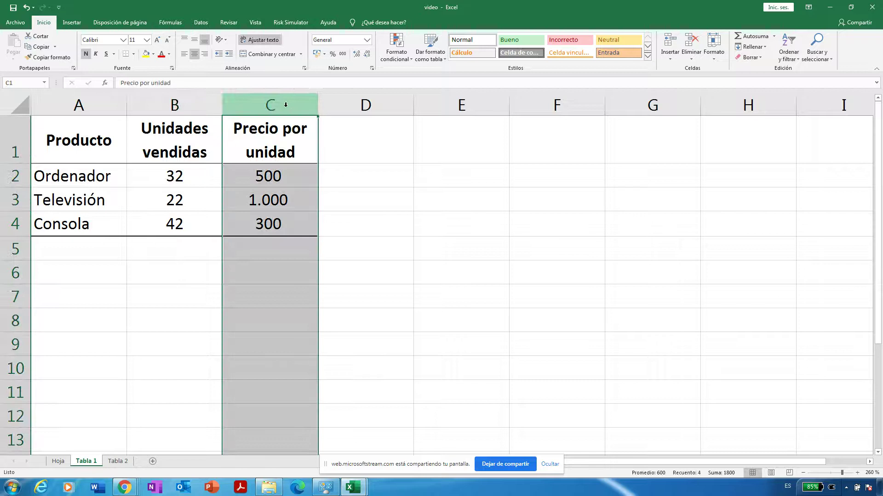
click(275, 176)
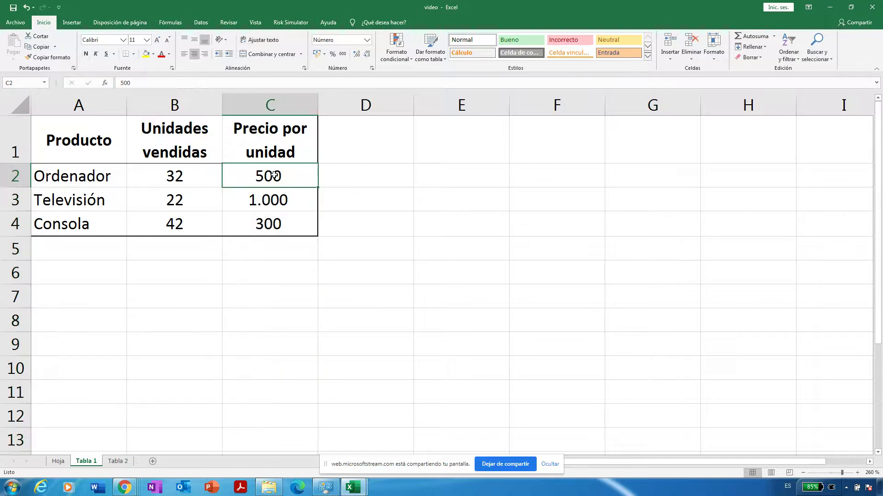
click(272, 200)
click(269, 224)
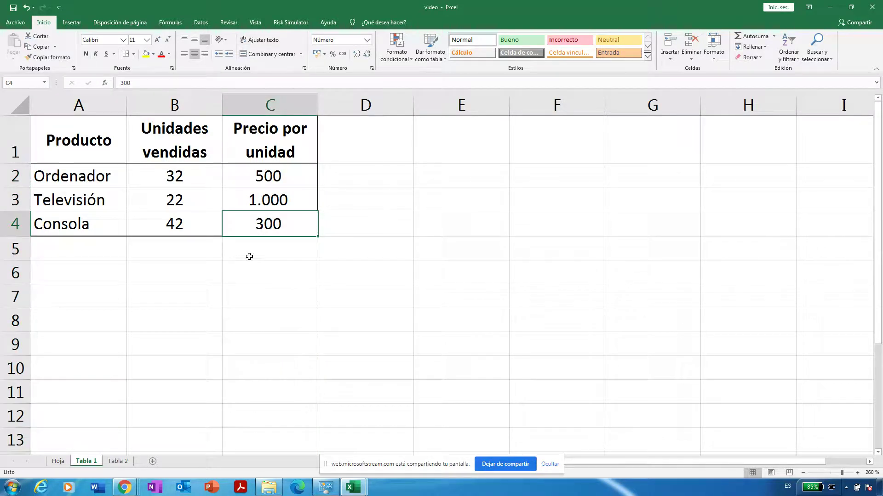
Review the header cells in row 1 from Producto across to Precio por unidad and return to A1
key(Left)
key(Left)
key(Up)
key(Up)
key(Up)
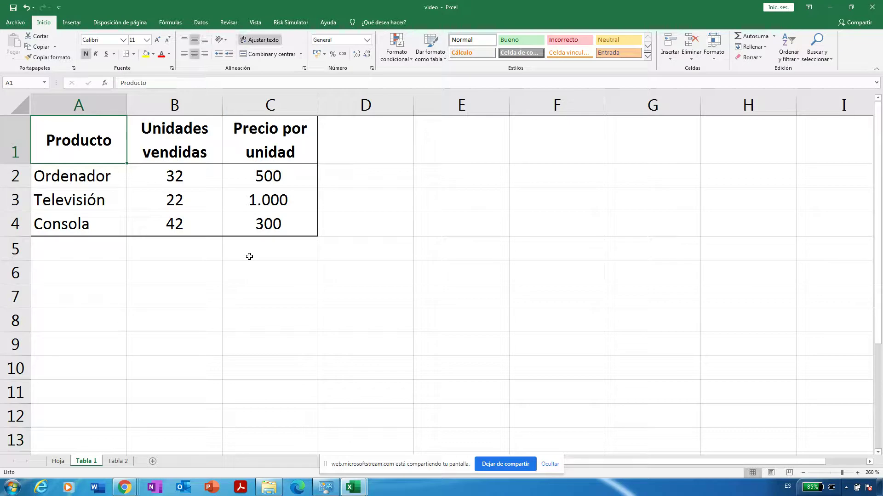
key(Right)
key(Right)
key(Right)
key(Left)
key(Left)
key(Left)
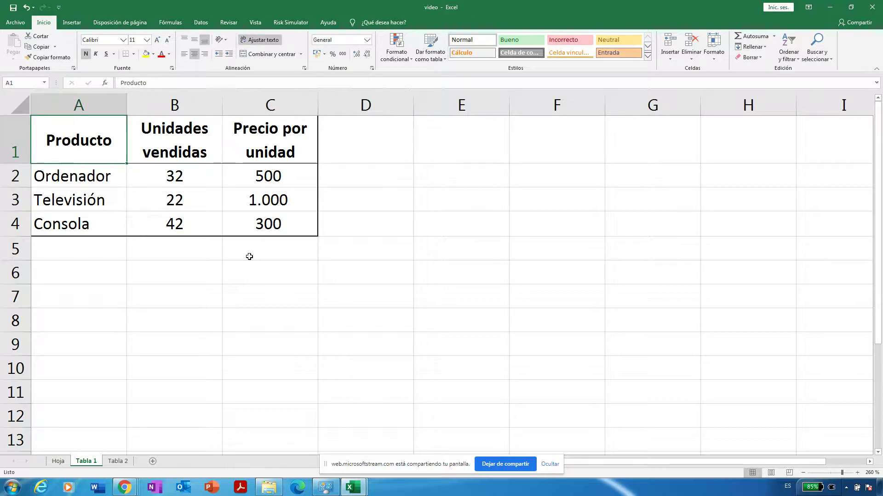
Select the Ordenador, Televisión and Consola rows one after another to view each as a complete record
key(Down)
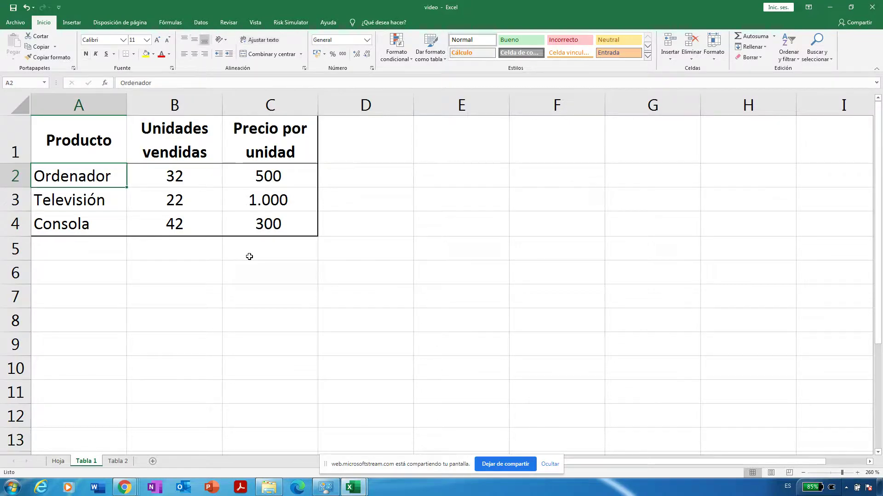
click(12, 178)
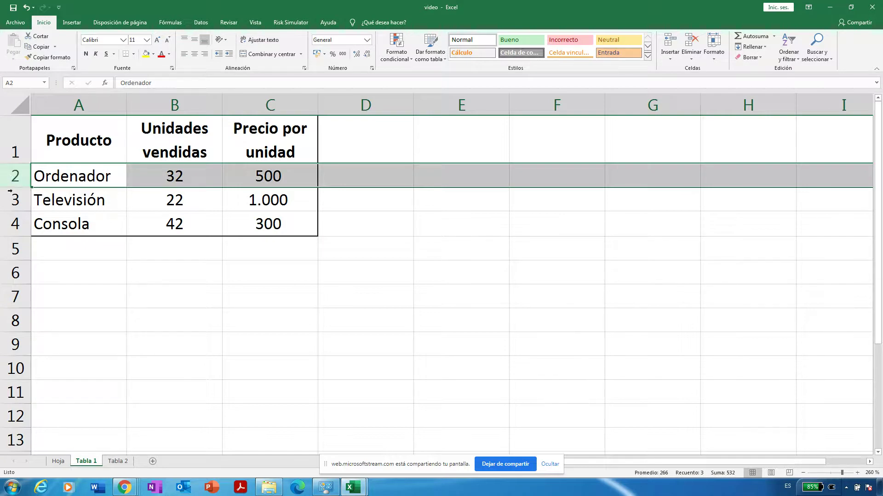
click(13, 198)
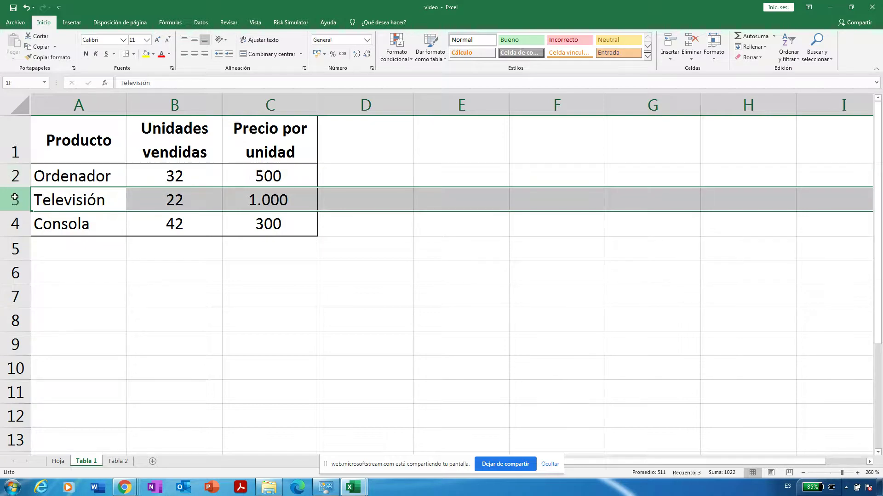
click(13, 222)
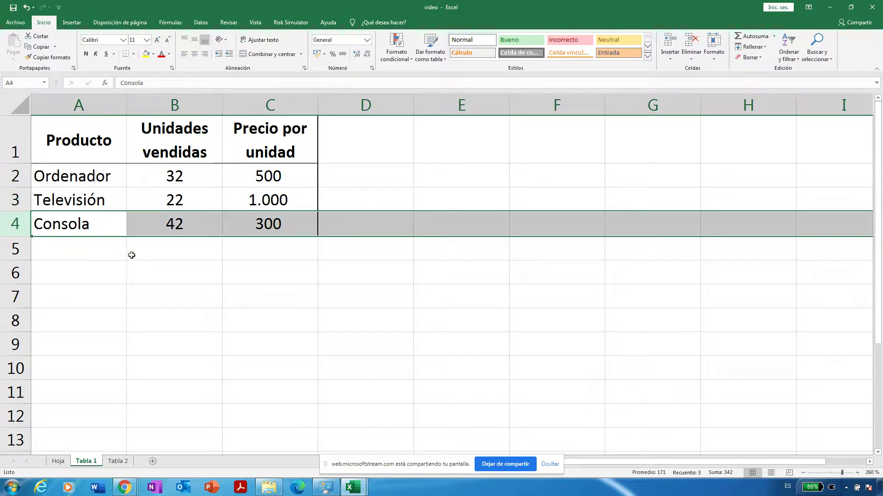
Read the units sold and unit price cell by cell for each product in rows 2 to 4
click(101, 182)
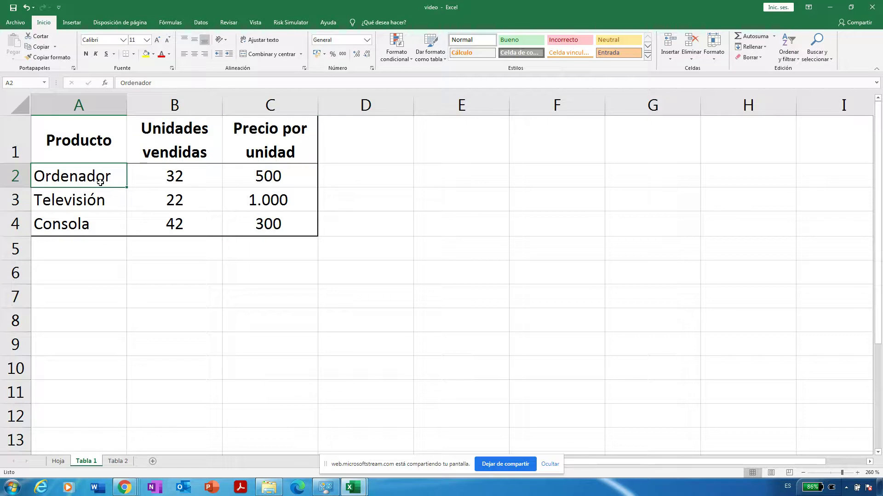
key(Right)
key(Left)
key(Right)
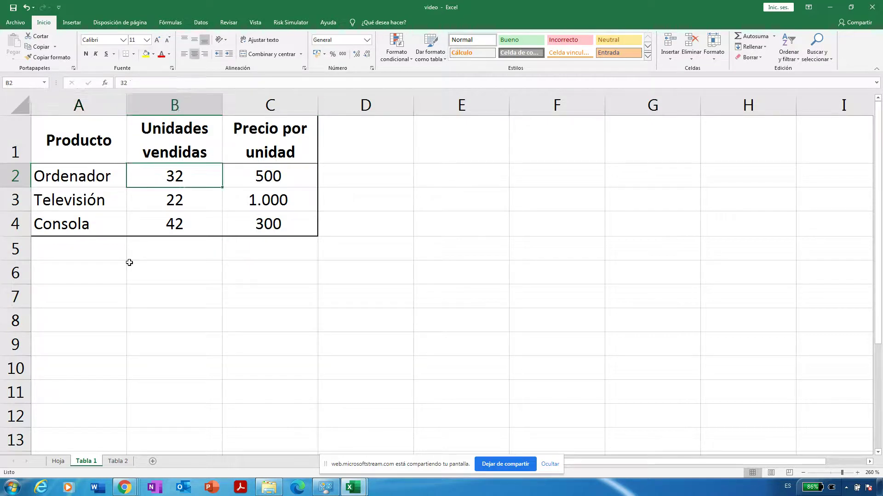
key(Left)
key(Right)
key(Right)
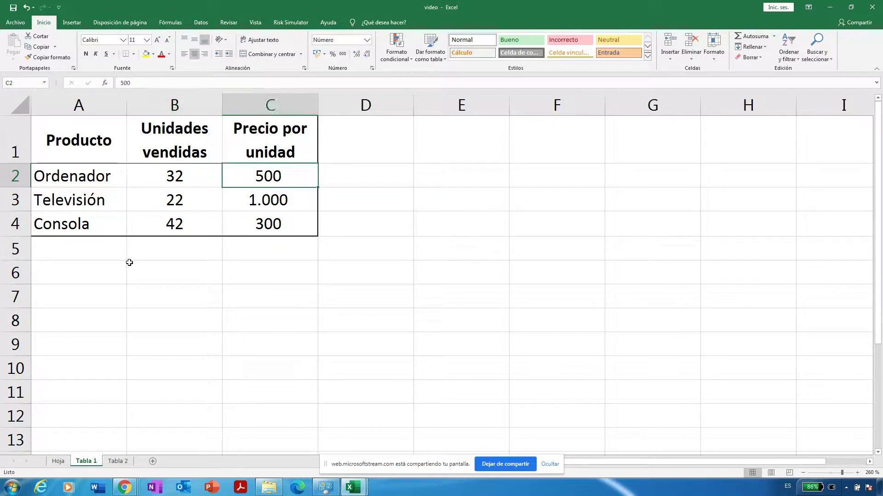
key(Down)
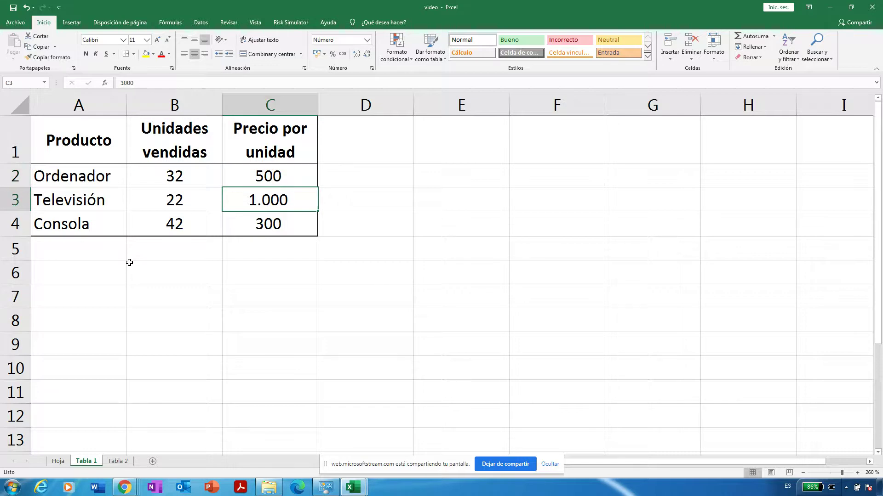
key(Left)
key(Left)
key(Right)
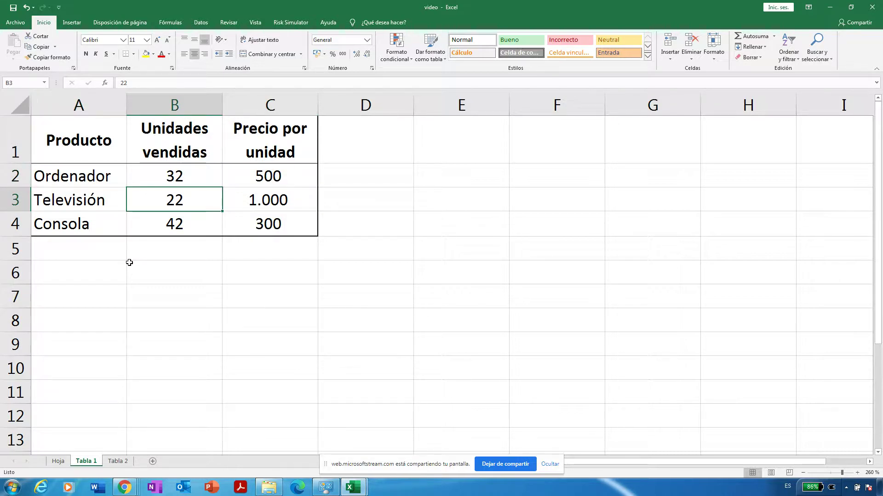
key(Right)
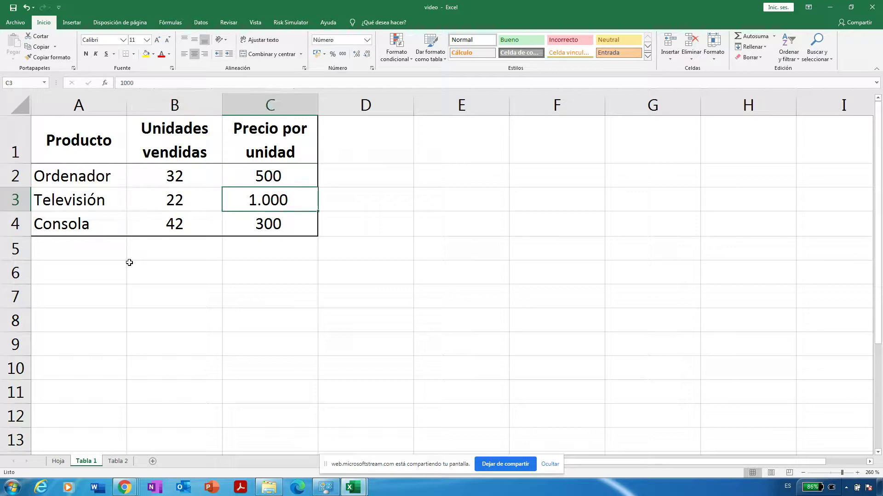
key(Down)
key(Left)
key(Right)
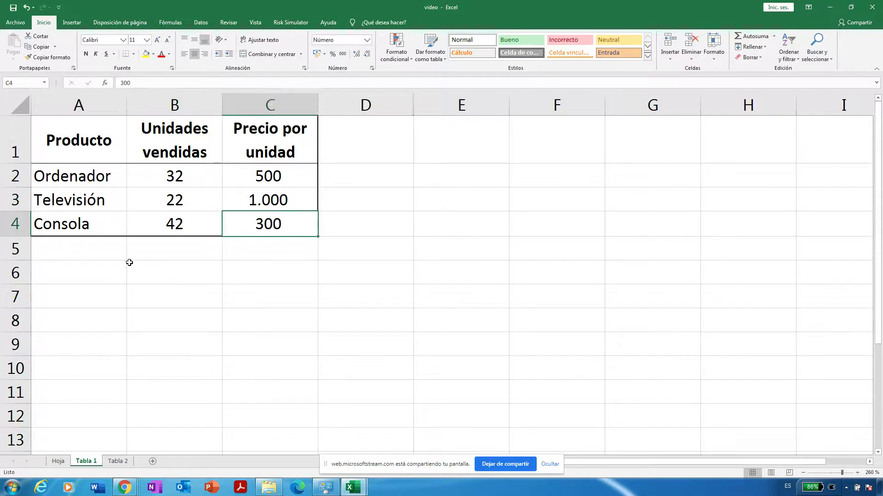
key(Right)
key(Down)
key(Down)
key(Left)
key(Left)
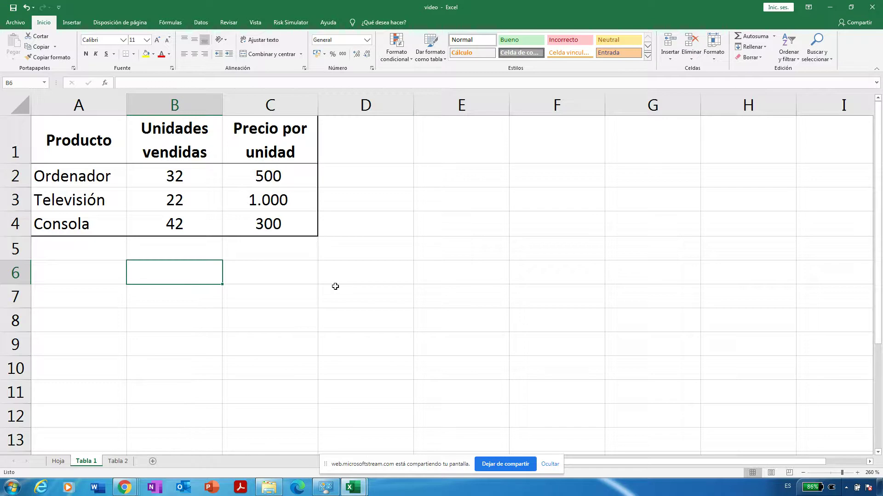
key(Up)
key(Up)
key(Up)
key(Up)
key(Up)
key(Left)
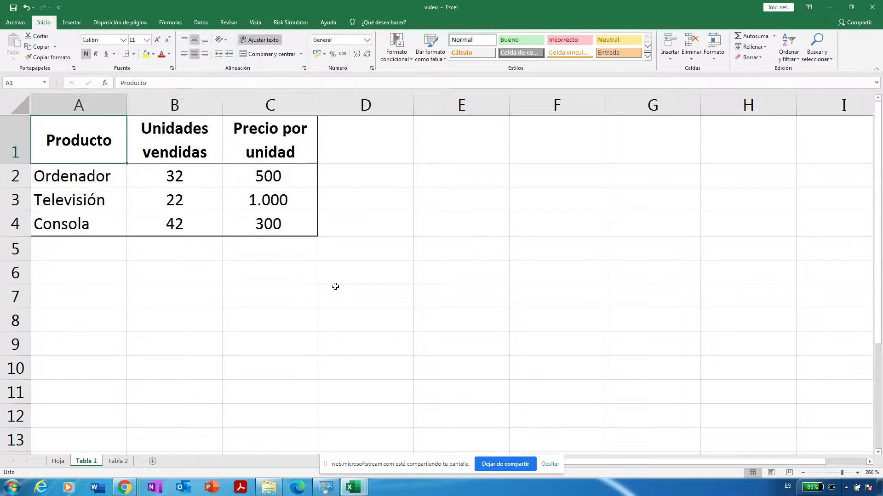
Select the whole table from A1 to C4, headers included, to view its full extent
key(shift+Right)
key(shift+Right)
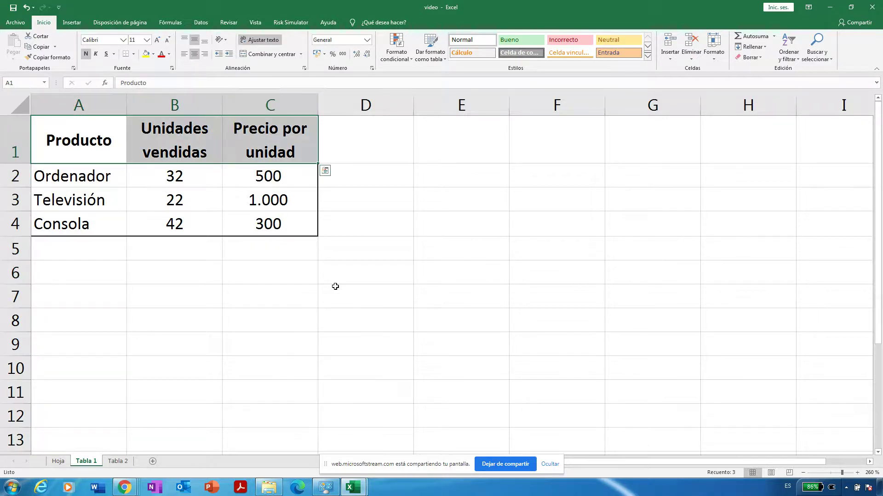
key(shift+Down)
key(shift+Down)
key(shift+Down)
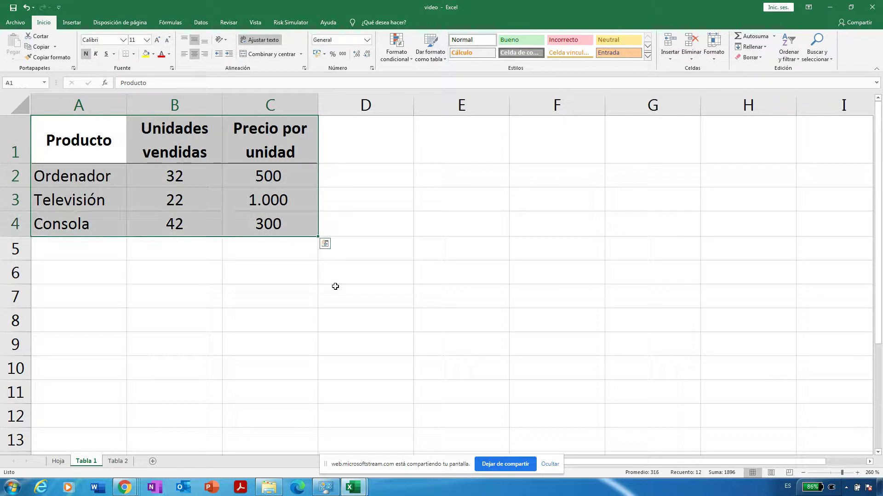
click(166, 376)
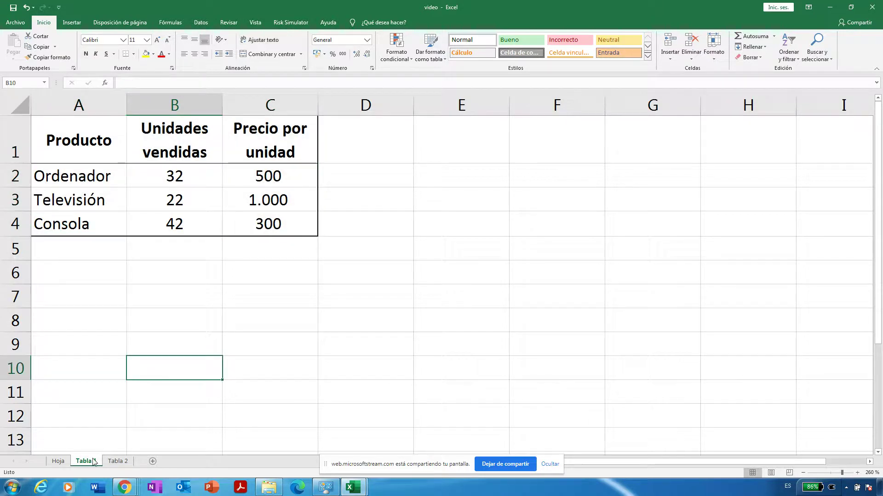
Go back to the Producto header through the Consola row and column A, and highlight the table again starting from A1
click(396, 224)
key(Left)
key(Left)
key(Left)
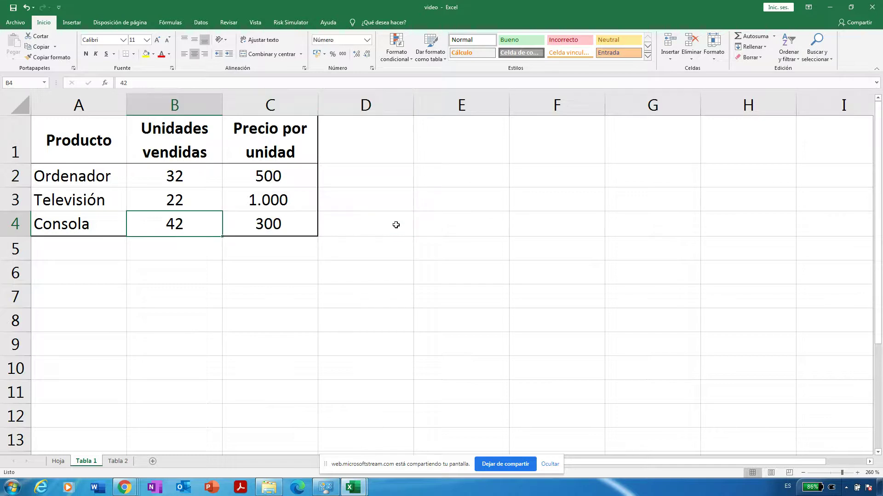
key(Up)
key(Up)
key(Up)
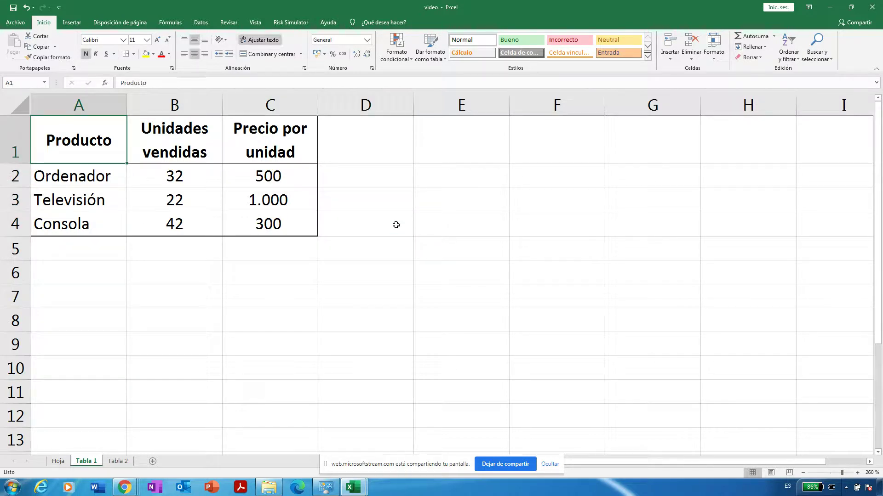
key(shift+Right)
key(shift+Right)
key(shift+Down)
key(shift+Down)
key(shift+Down)
key(shift+Down)
click(290, 294)
Step through the numeric cells under Unidades vendidas and Precio por unidad, ending at D3 beside the Televisión row
key(Up)
key(Up)
key(Up)
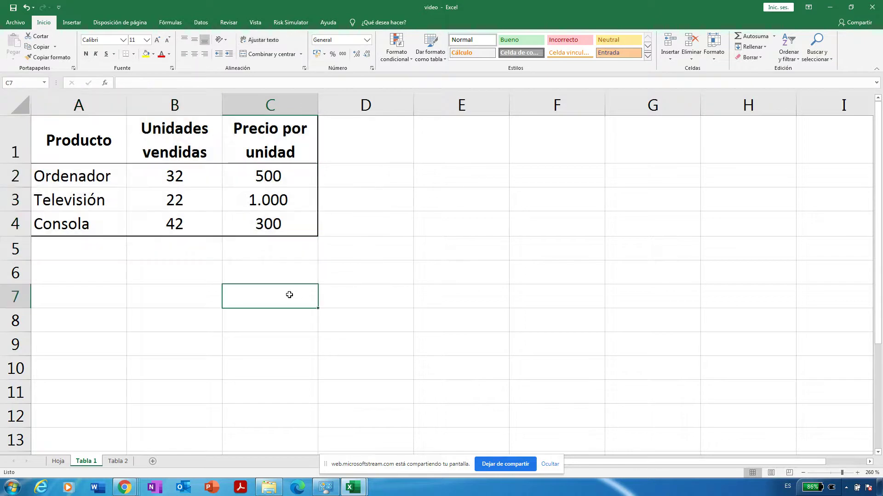
key(Left)
key(Up)
key(Up)
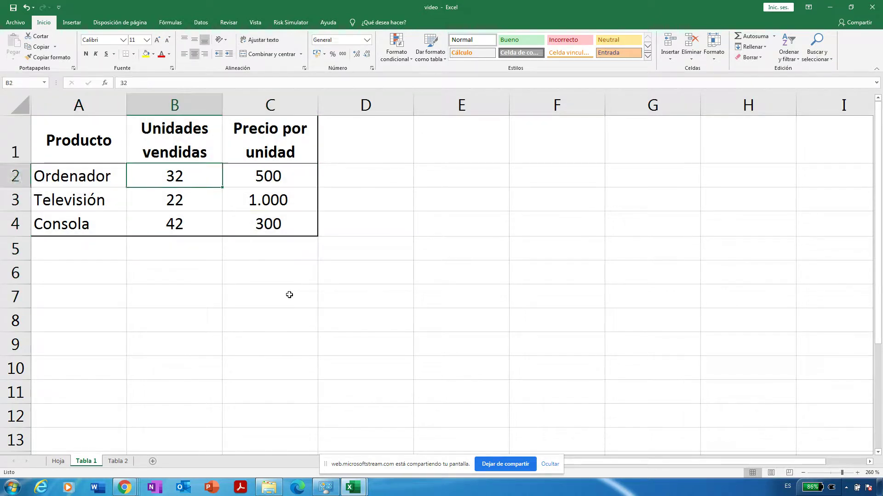
key(Down)
key(Down)
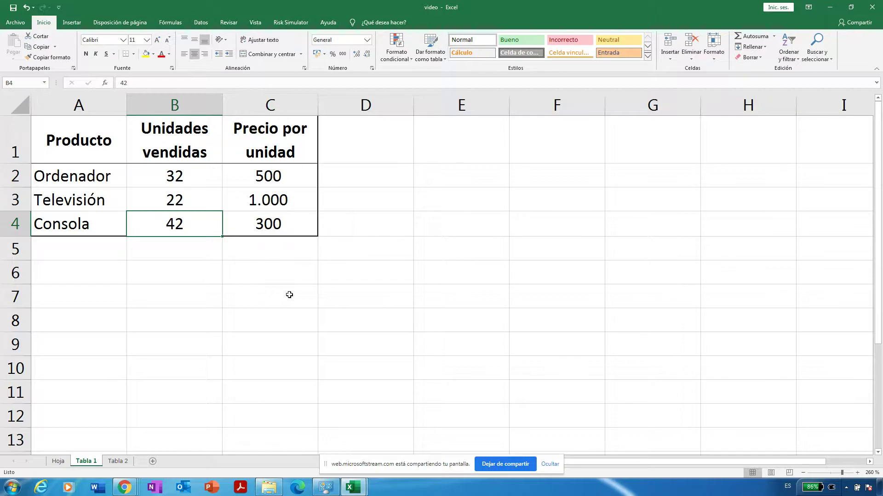
key(Right)
key(Up)
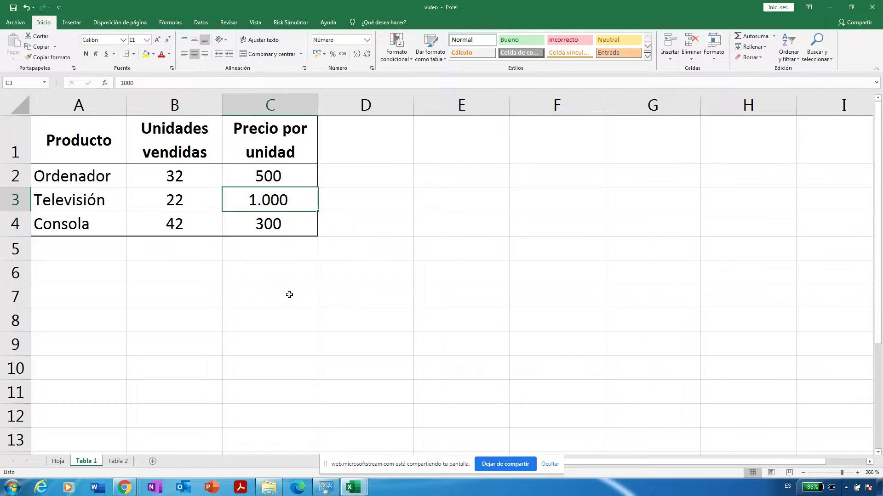
key(Right)
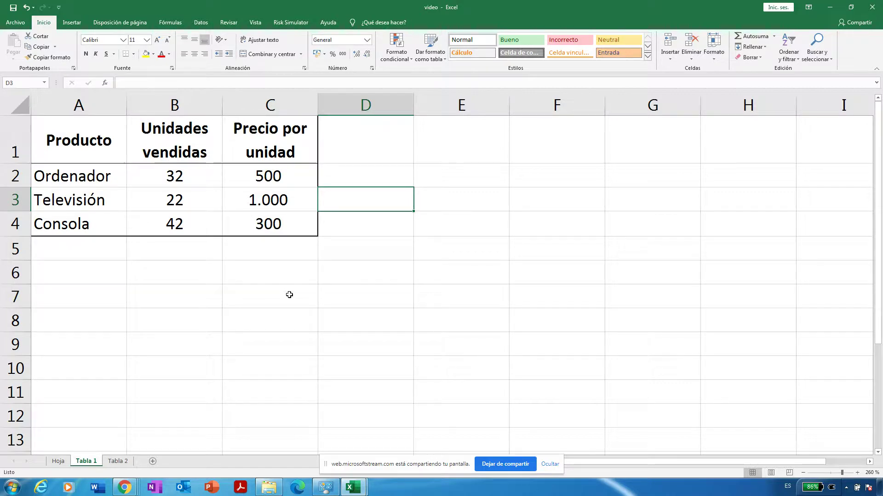
Highlight Ordenador's units sold and unit price in B2:C2 and point out the empty cell D2 beside them
click(376, 252)
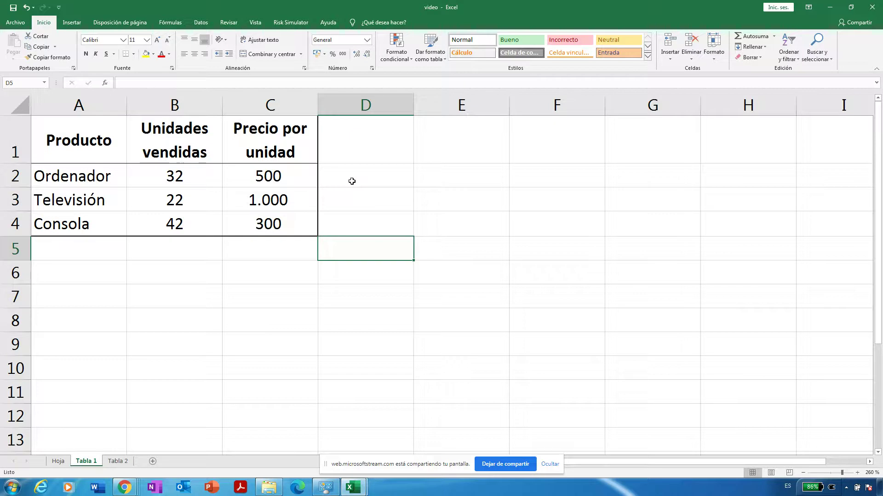
click(213, 183)
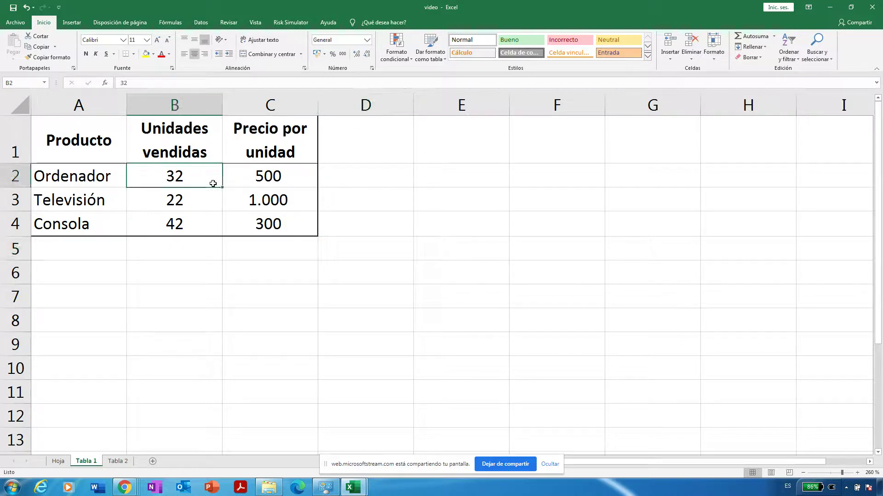
key(shift+Right)
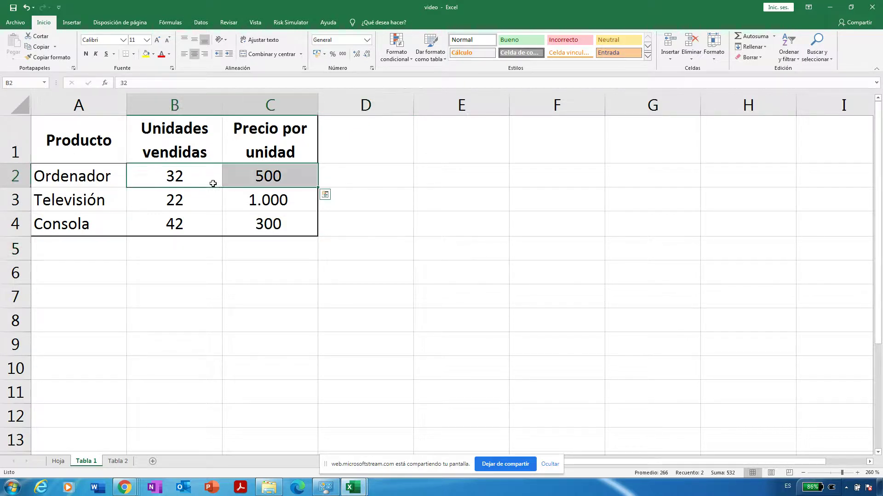
click(362, 180)
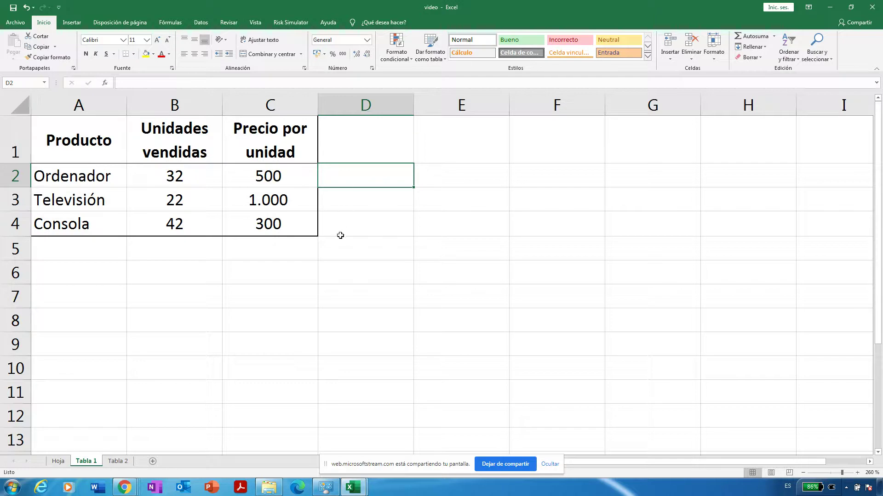
click(178, 249)
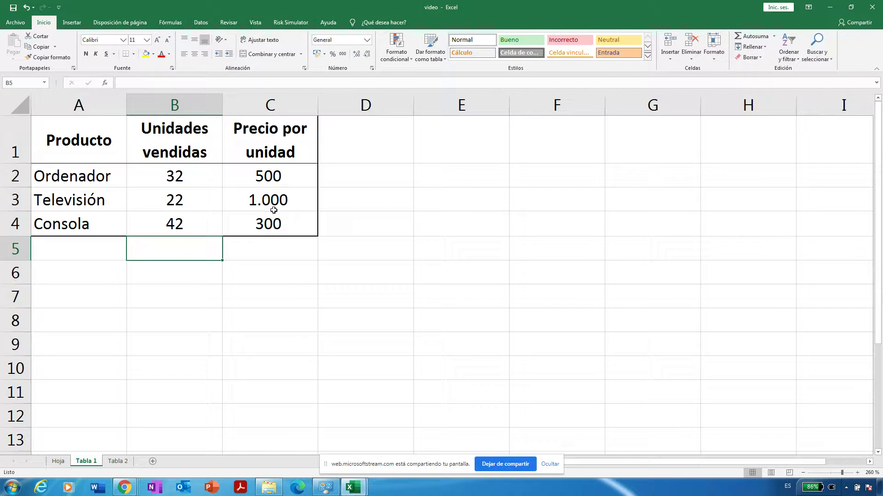
Go through the Ordenador, Televisión and Consola cells of the Producto column twice, ending at D2
click(118, 181)
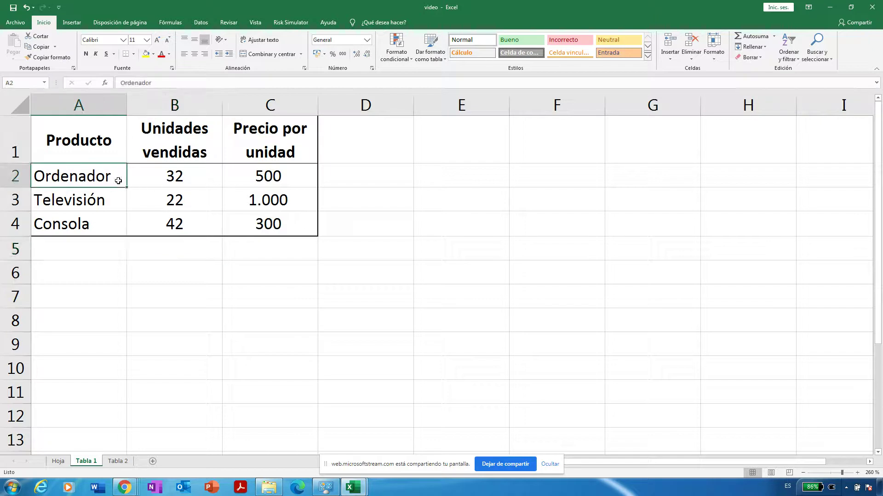
click(110, 202)
click(103, 227)
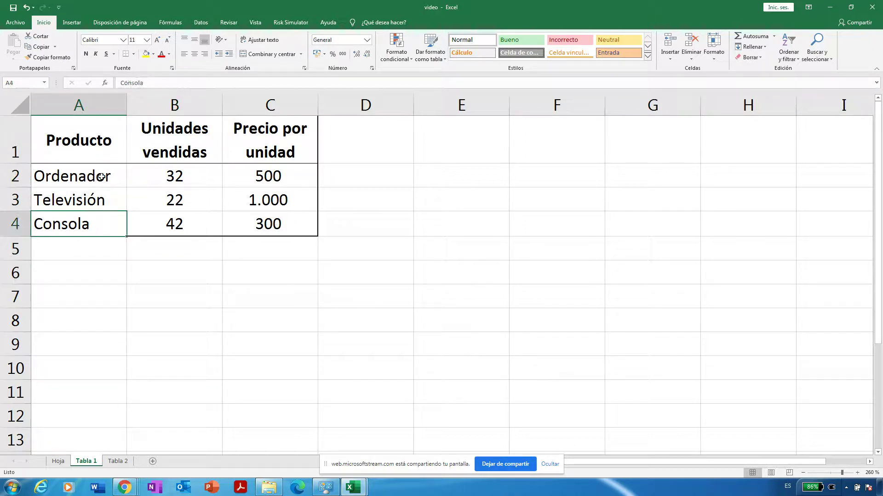
click(103, 177)
click(105, 201)
click(102, 222)
click(362, 178)
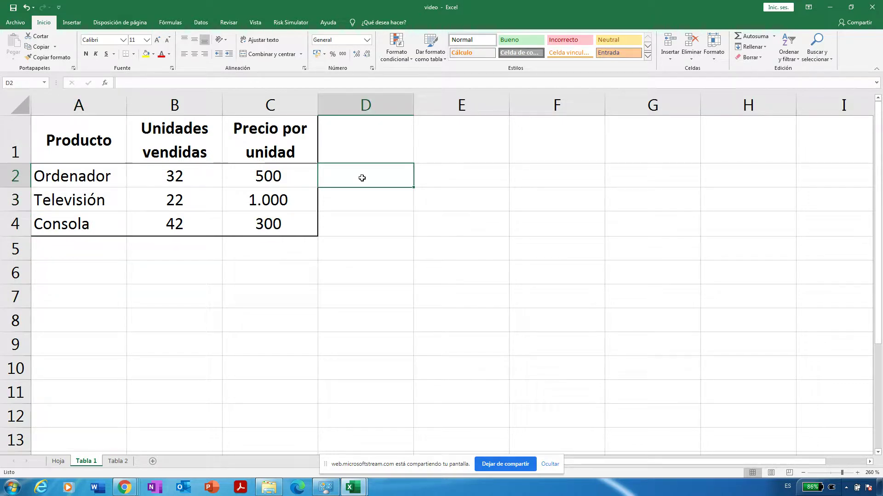
Move through the product rows from Ordenador to Consola, highlighting the Consola row across A4:D4
key(Left)
key(Left)
key(Left)
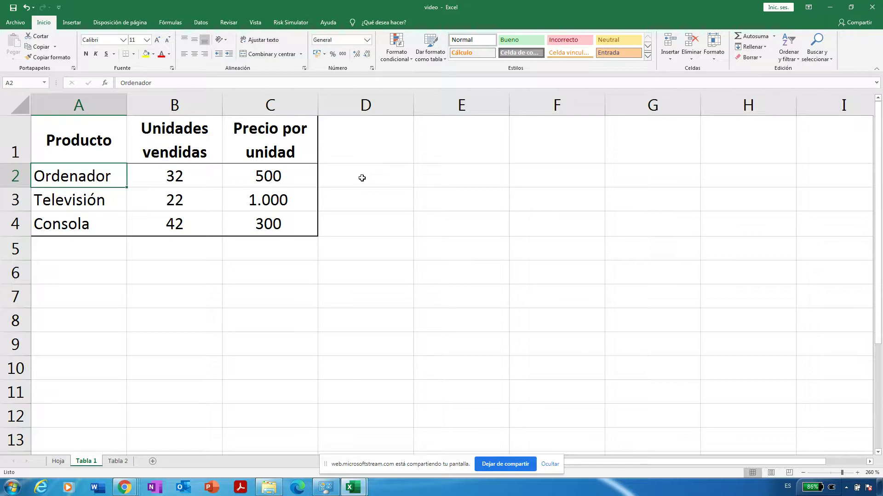
key(Down)
key(Right)
key(Right)
key(Home)
key(Down)
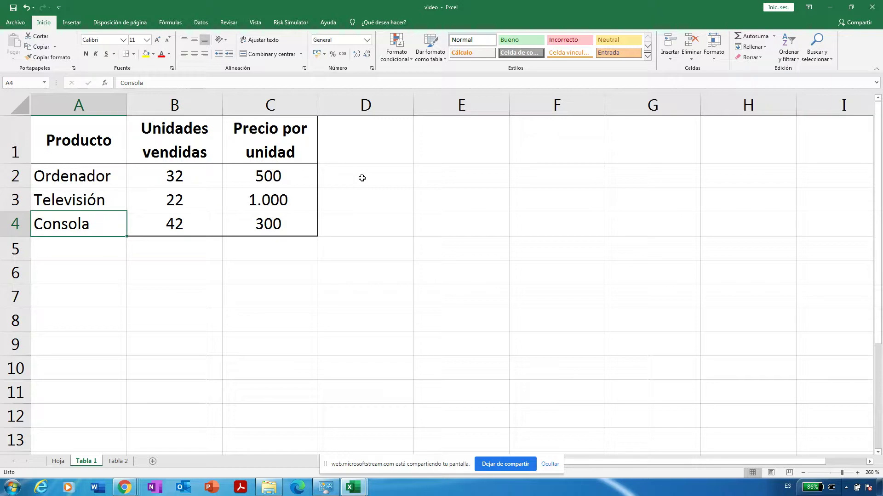
key(shift+Right)
key(shift+Right)
key(shift+Right)
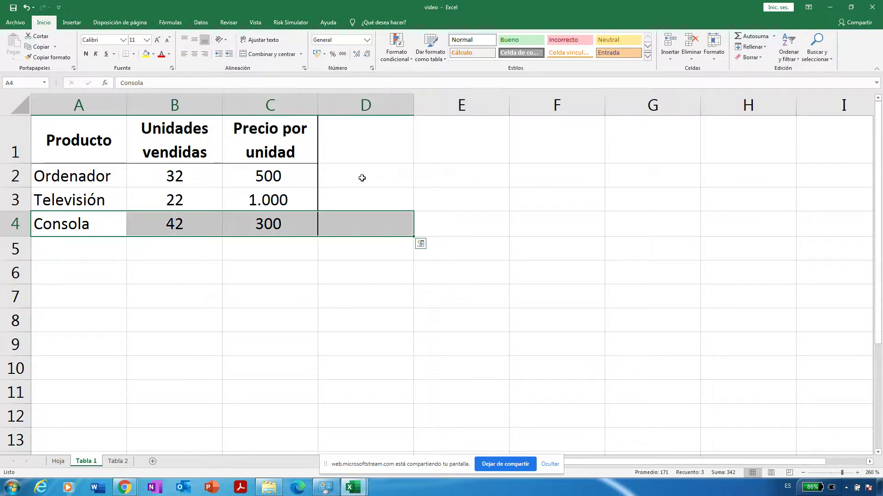
key(Down)
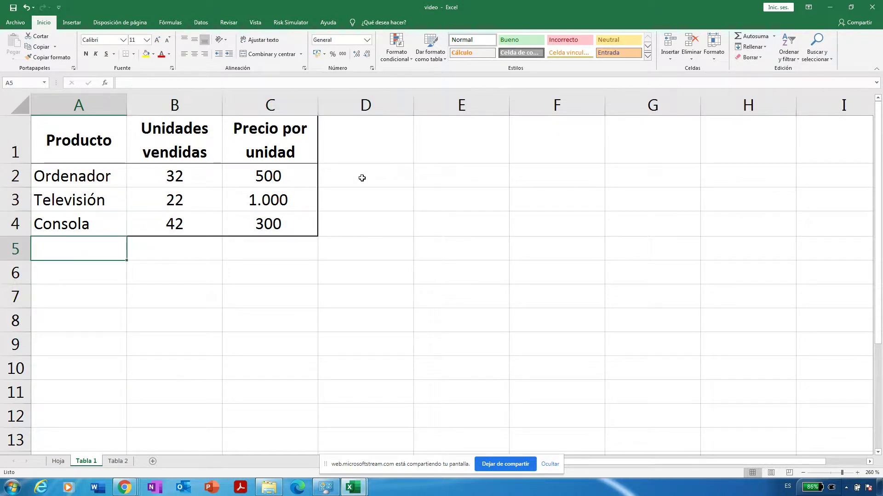
Multiply Ordenador's units sold by its unit price in D2 with the formula =B2*C2, and review the cells it uses
click(186, 177)
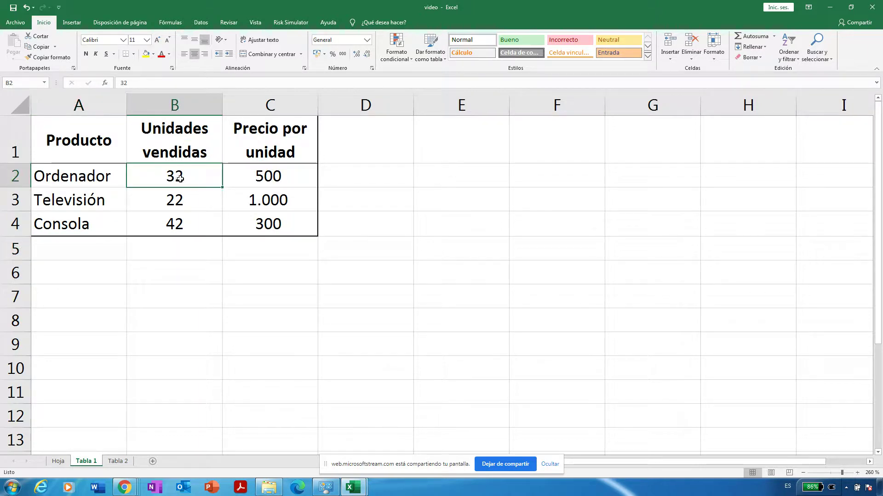
click(261, 173)
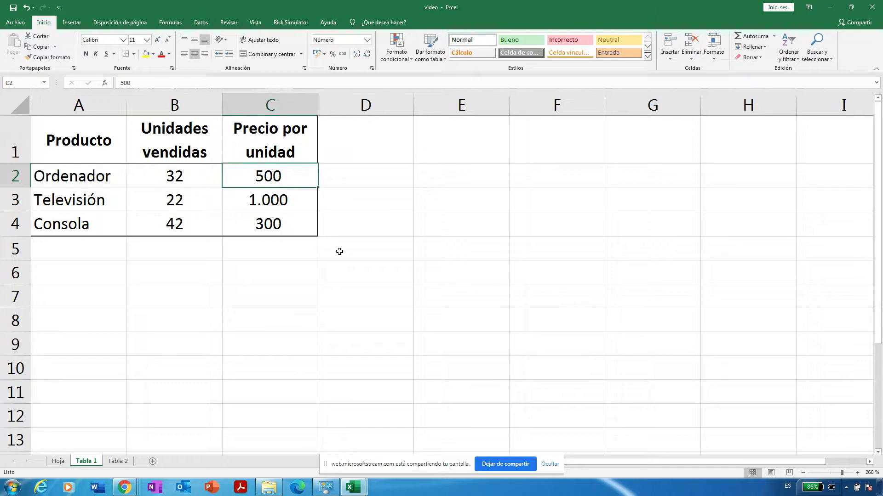
click(369, 180)
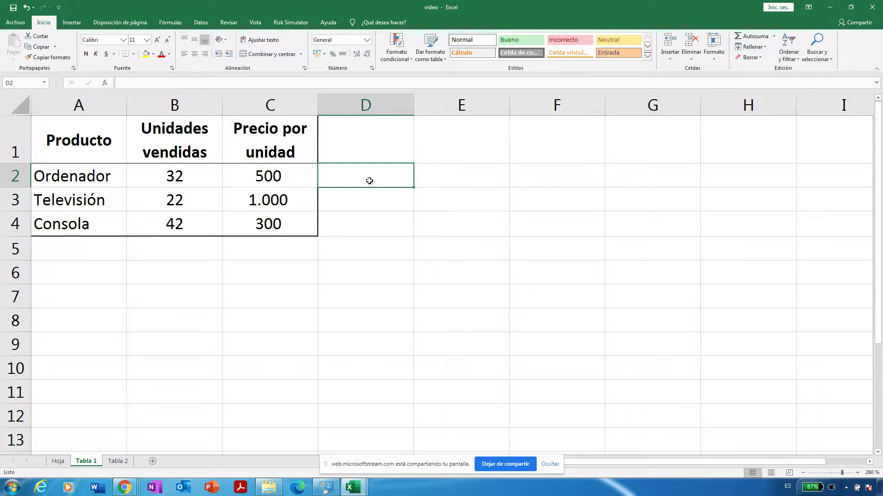
text(=)
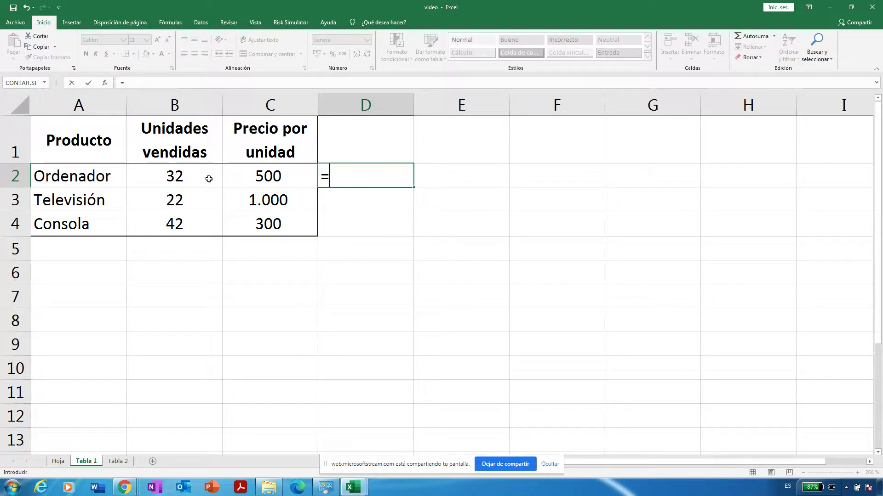
click(186, 178)
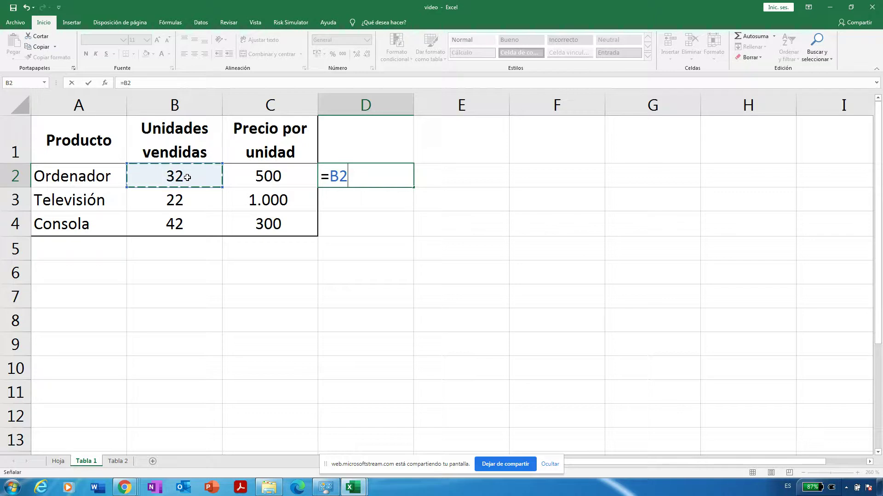
text(*)
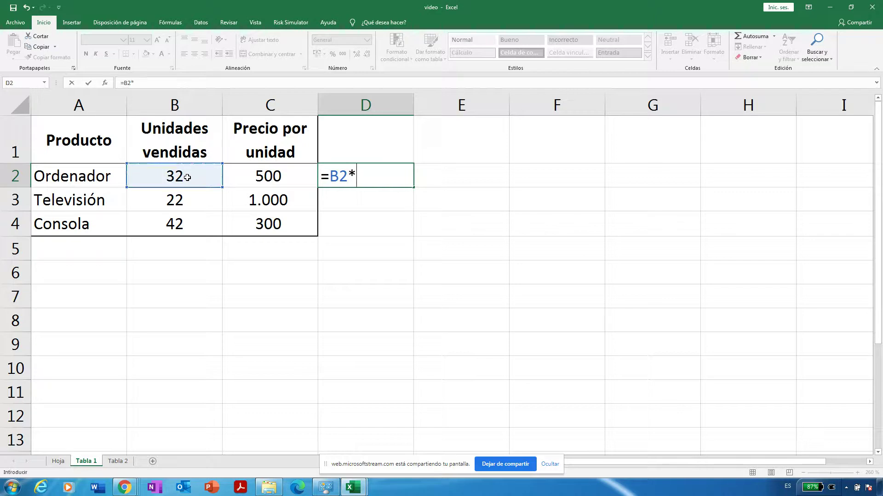
click(246, 176)
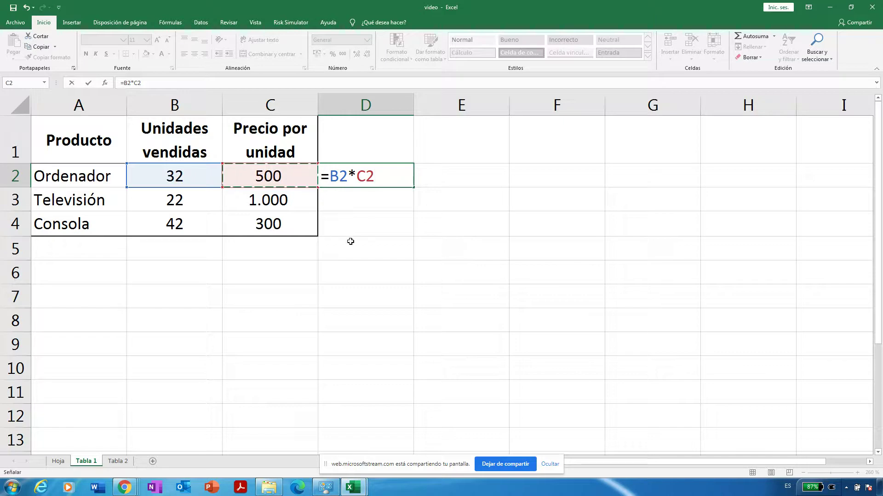
key(Return)
key(Up)
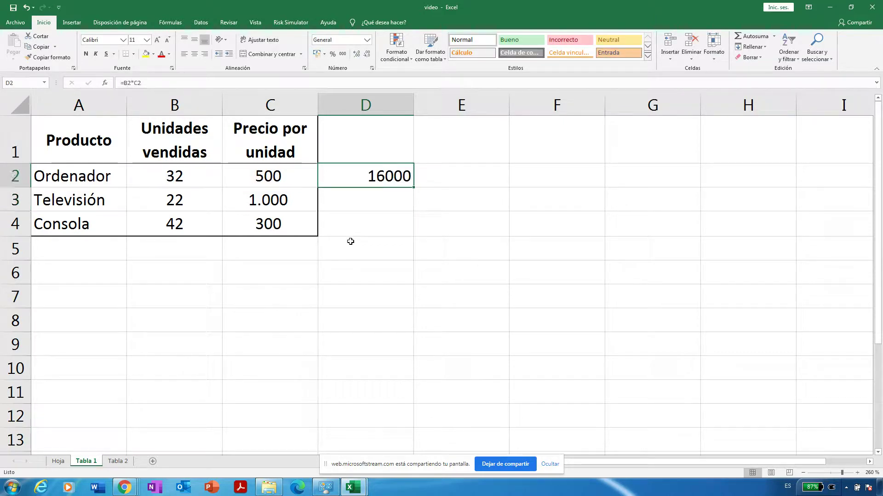
key(Left)
key(Left)
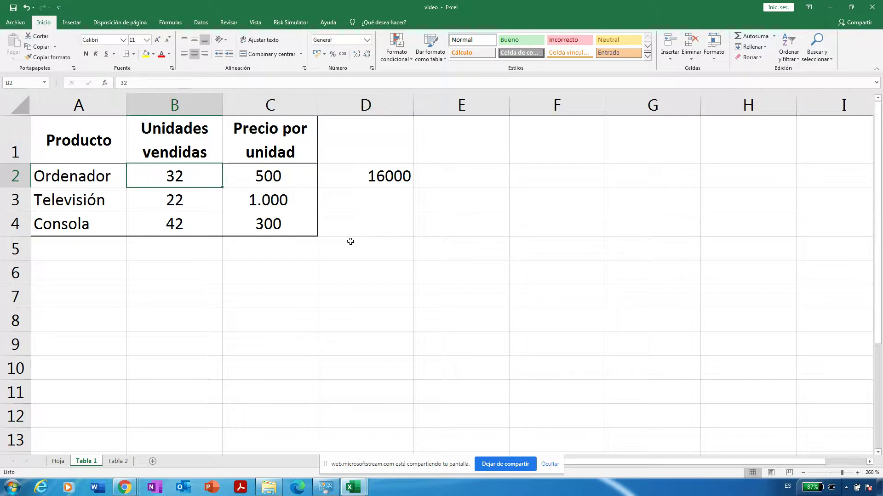
key(Right)
key(Right)
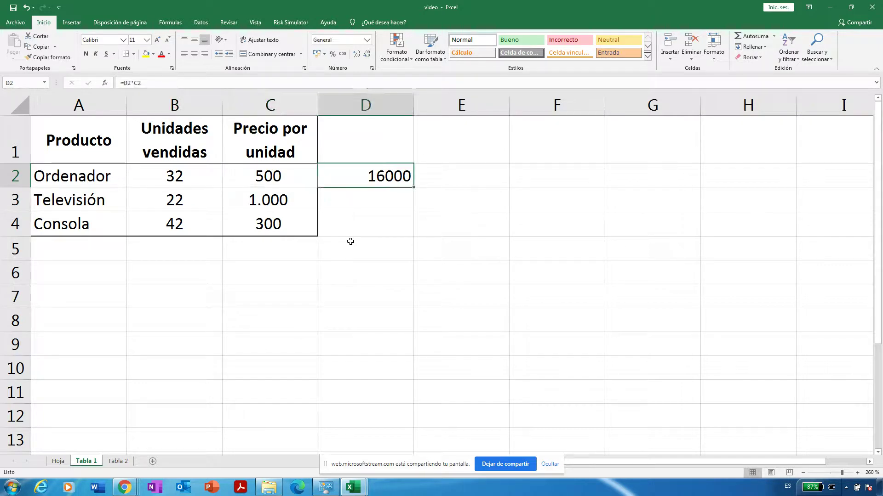
Multiply Televisión's units sold by its unit price in D3 with the formula =B3*C3
key(Down)
text(=)
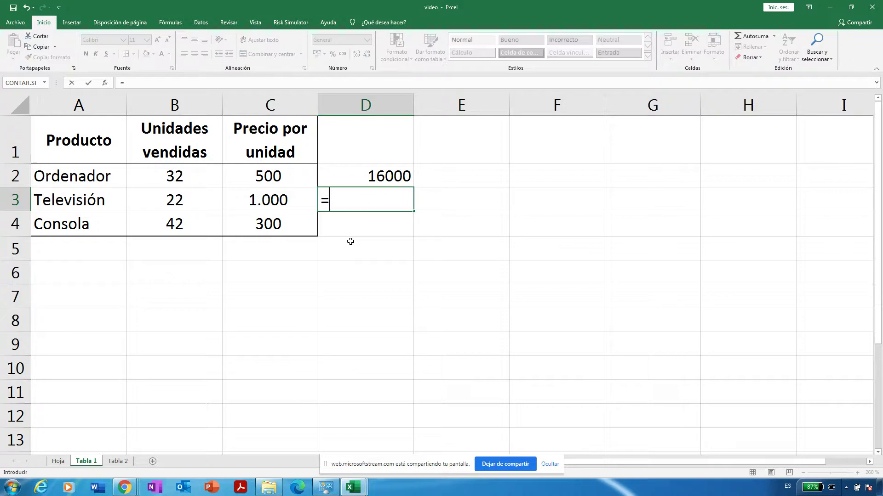
click(190, 204)
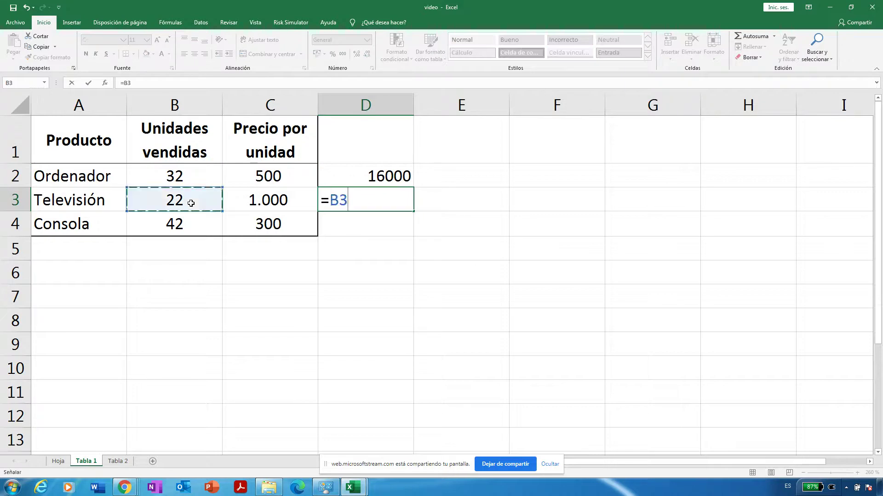
text(*)
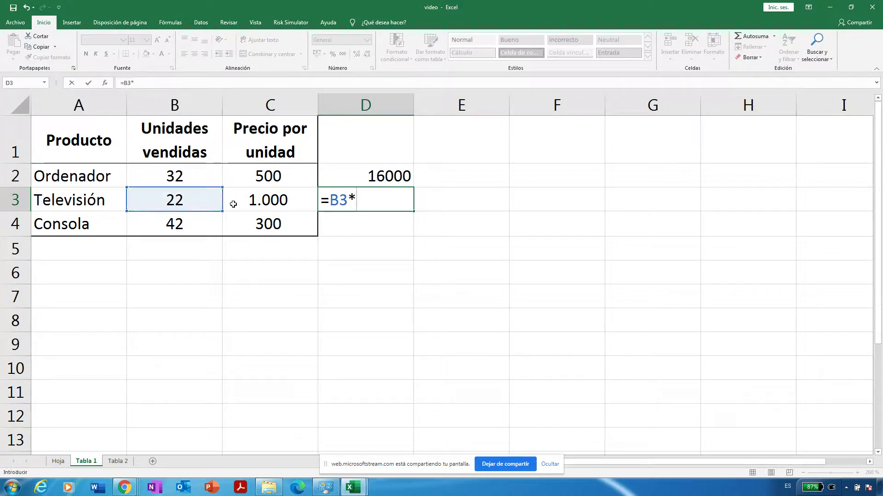
click(260, 200)
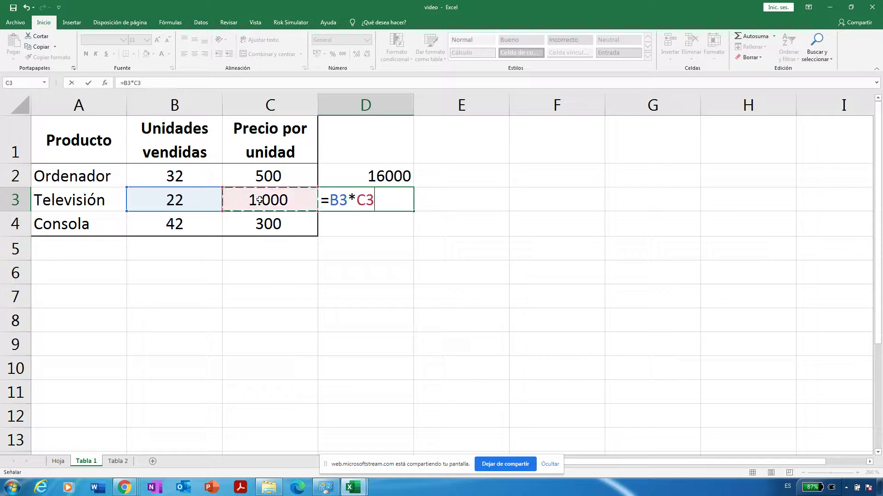
key(Return)
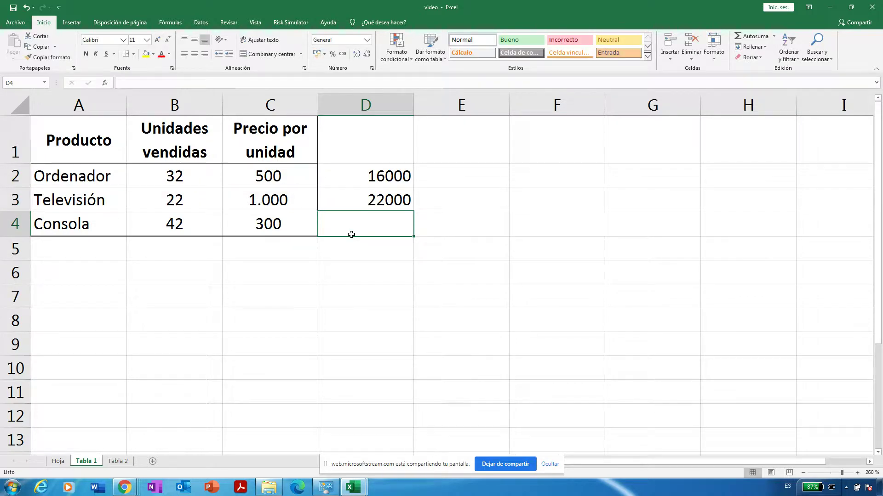
Calculate Consola's sales amount in D4 with the formula =B4*C4
text(=)
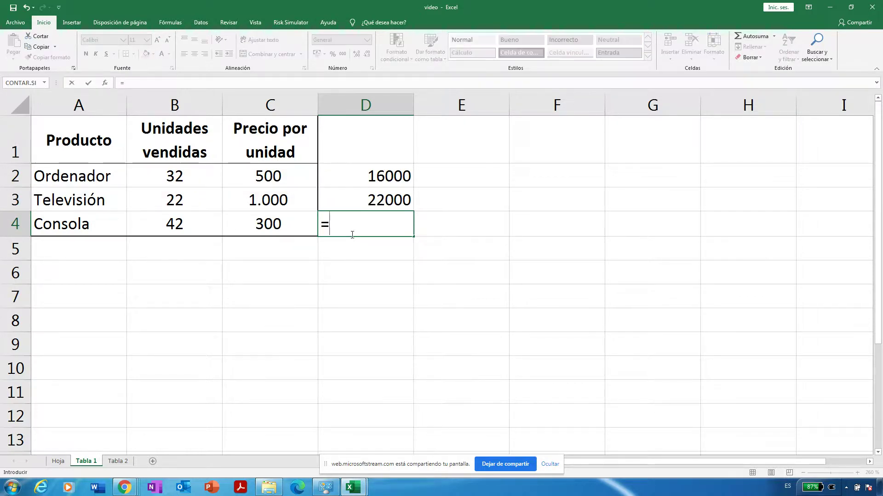
click(187, 224)
text(*)
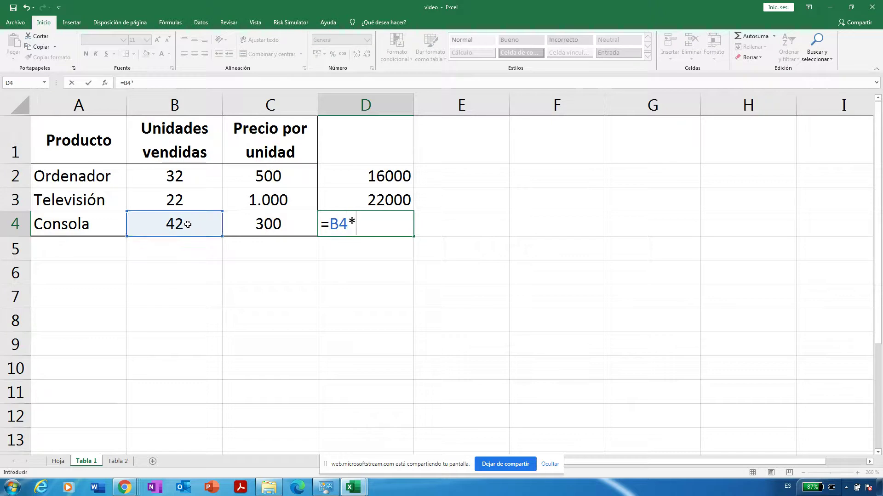
click(264, 225)
key(Return)
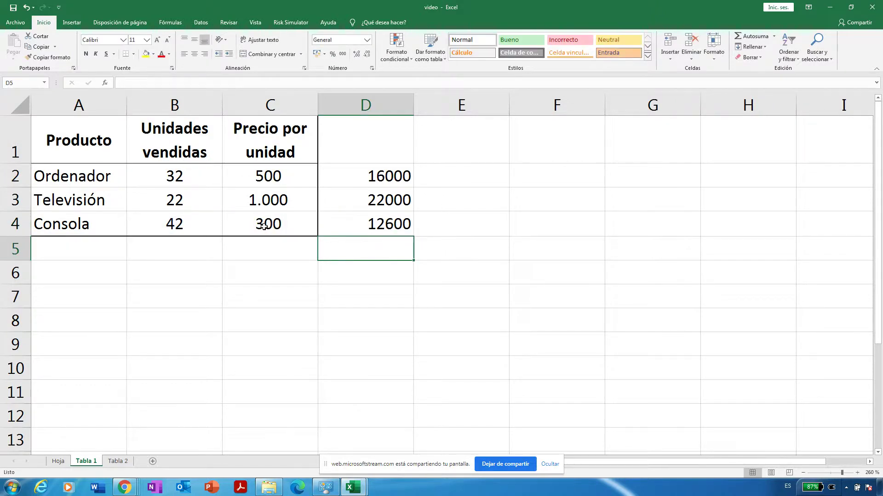
Highlight the units sold in B2:B4 and total them in B5 with the formula =B2+B3+B4
key(Left)
key(Left)
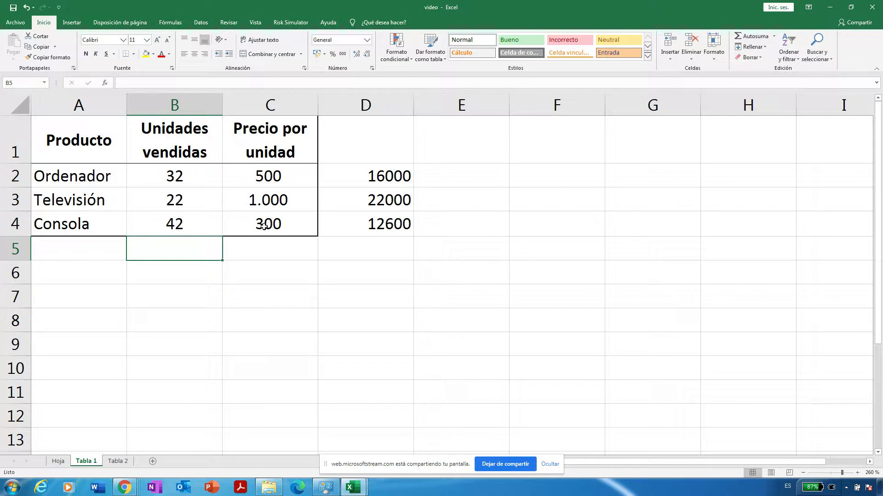
click(160, 179)
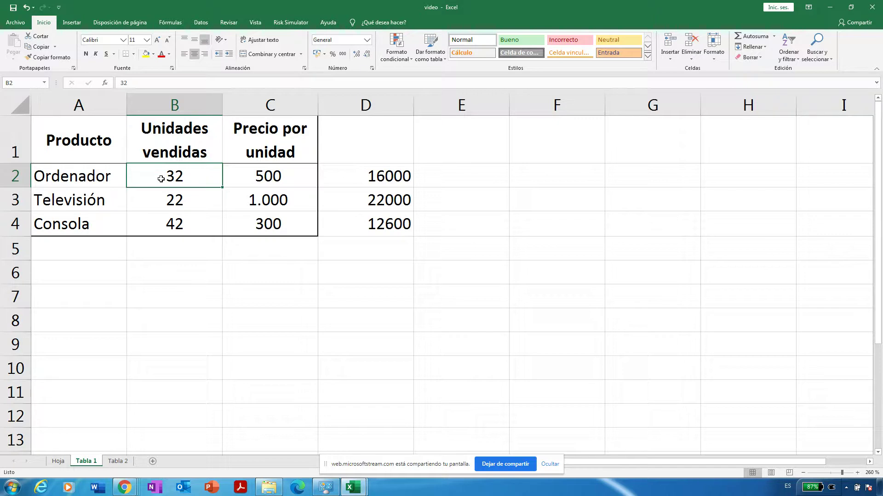
key(shift+Down)
key(shift+Down)
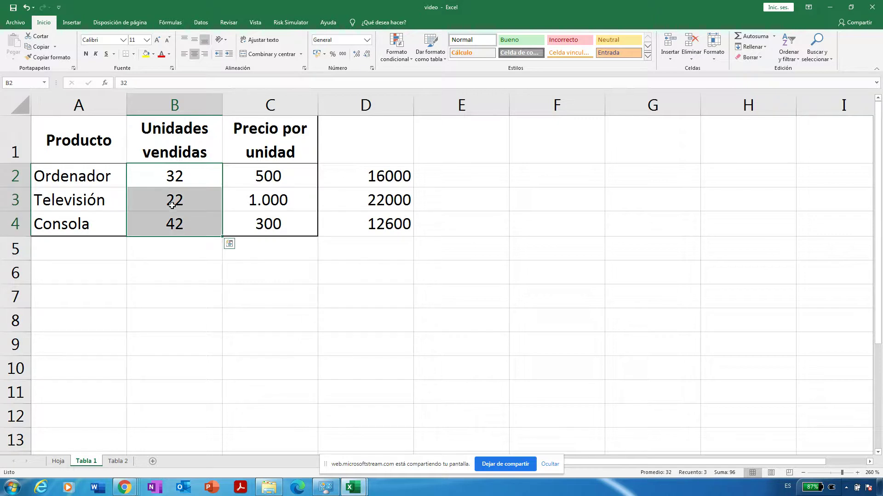
click(178, 250)
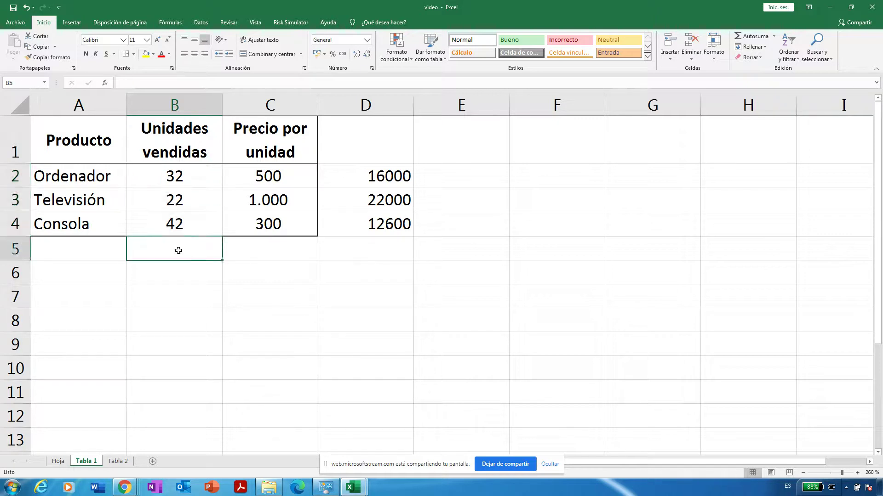
text(=)
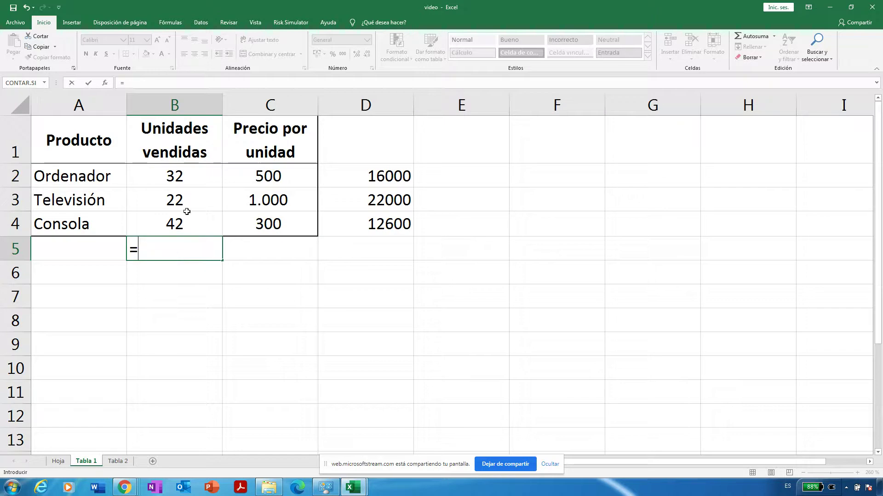
click(192, 178)
text(+)
click(191, 207)
text(+)
click(183, 224)
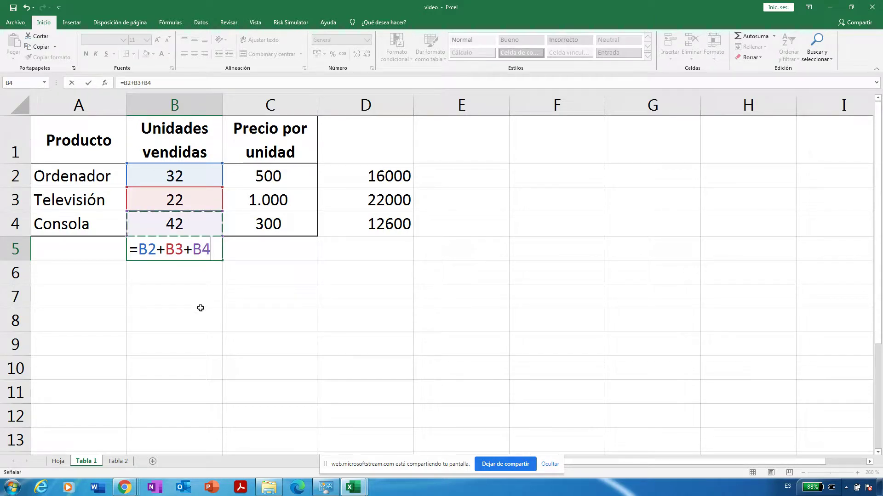
key(Return)
key(Up)
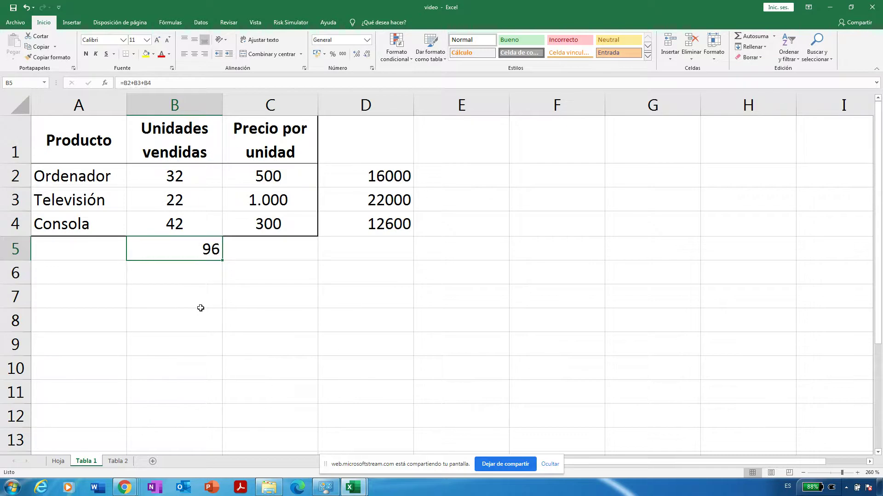
Go through the unit prices of the three products in C2:C4 and the empty cell C5, highlighting the price range
key(Right)
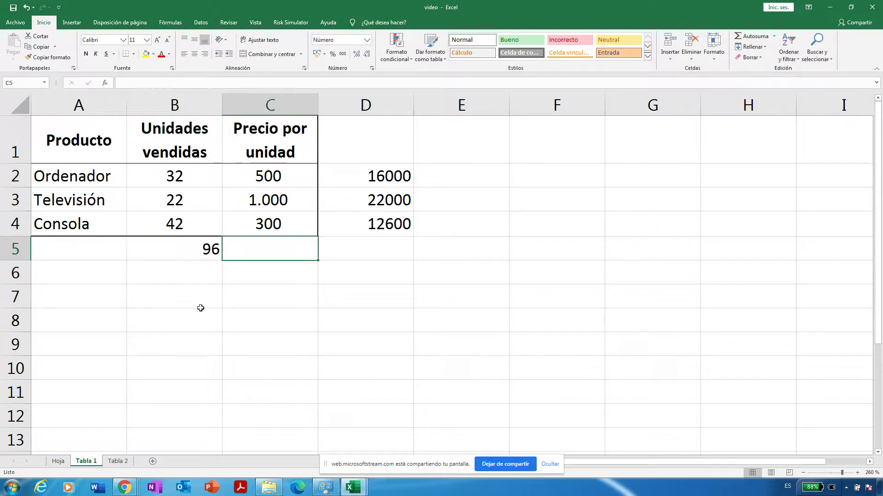
click(275, 175)
key(shift+Down)
key(shift+Down)
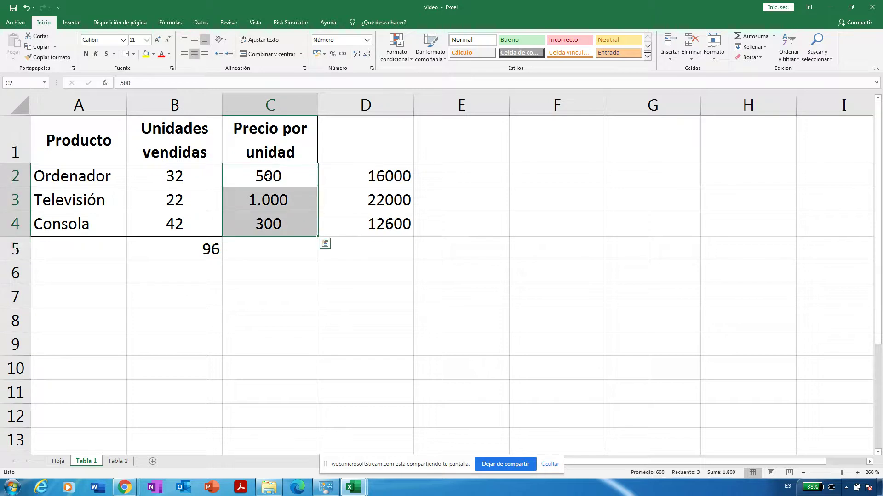
click(276, 175)
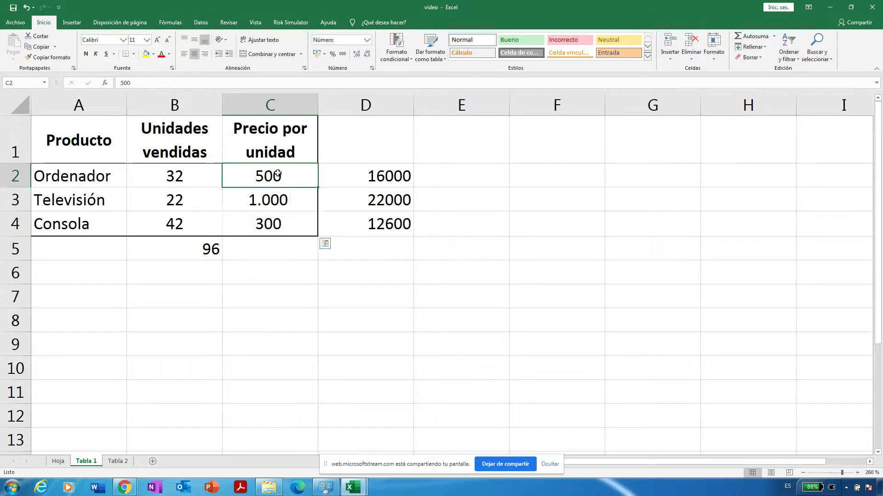
key(Down)
key(Down)
key(Down)
key(Up)
key(Up)
key(Up)
key(Down)
key(Down)
key(Up)
key(Up)
click(261, 253)
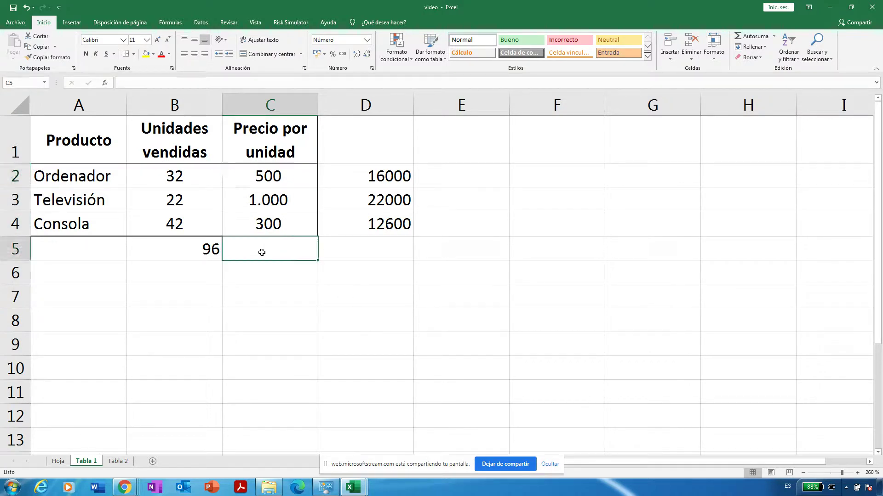
drag(292, 175, 293, 222)
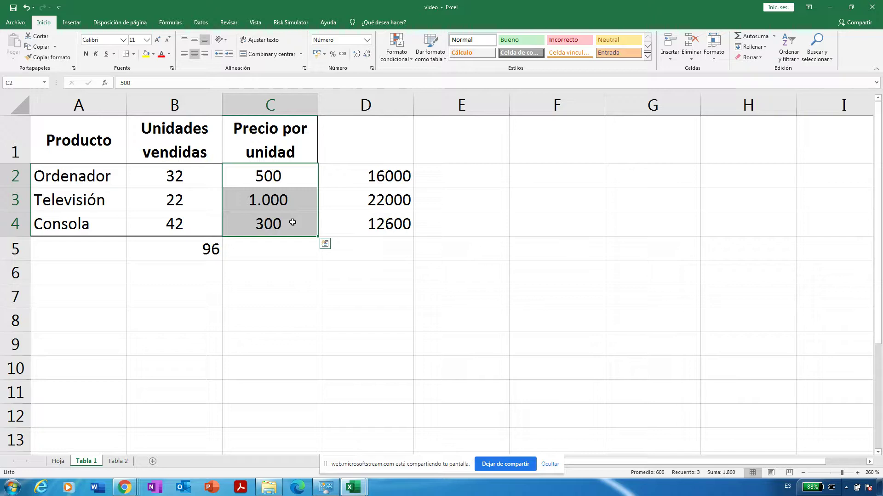
Calculate the average unit price in C5 with the formula =(C2+C3+C4)/3
click(278, 255)
text(=)
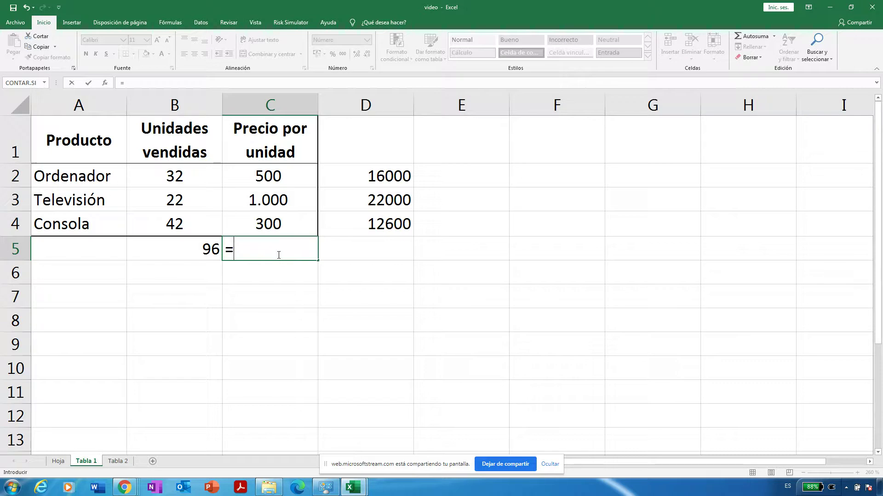
text(()
click(281, 176)
text(+)
click(280, 200)
text(+)
click(283, 223)
text()/3)
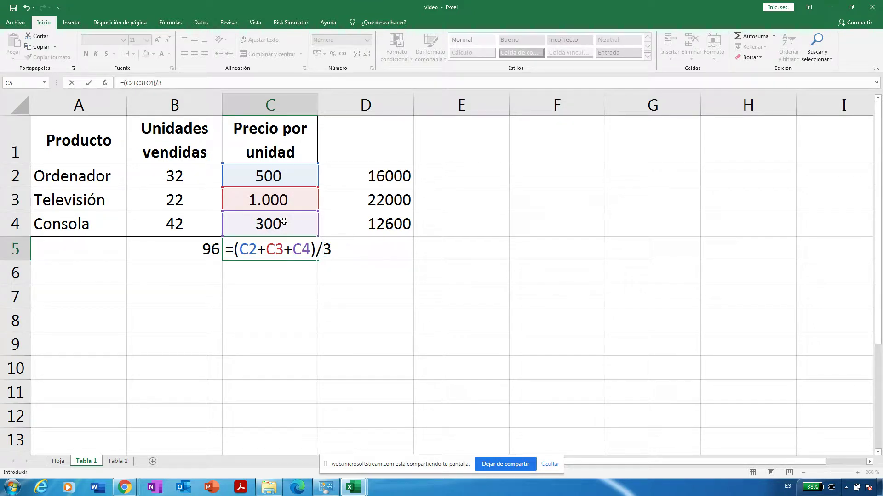
key(Return)
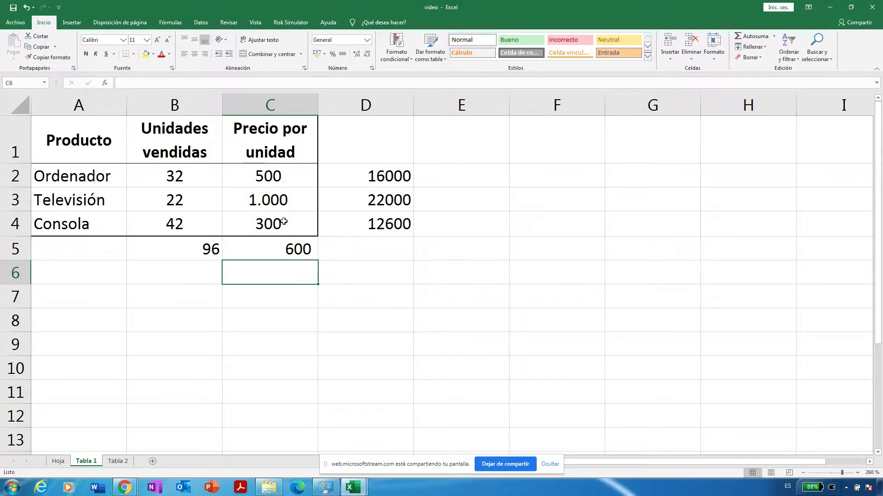
click(290, 247)
Review the three products' sales amounts in D2:D4 and the empty cell D5 below them
click(377, 248)
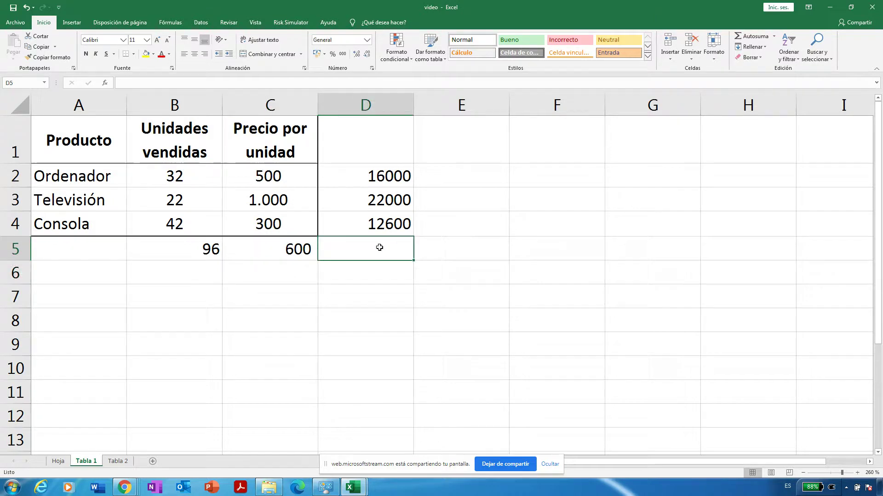
click(381, 176)
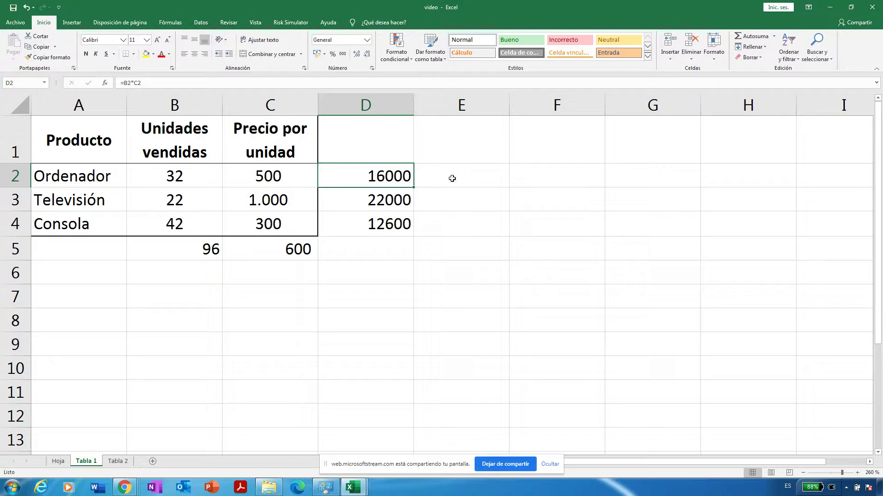
key(Down)
key(Down)
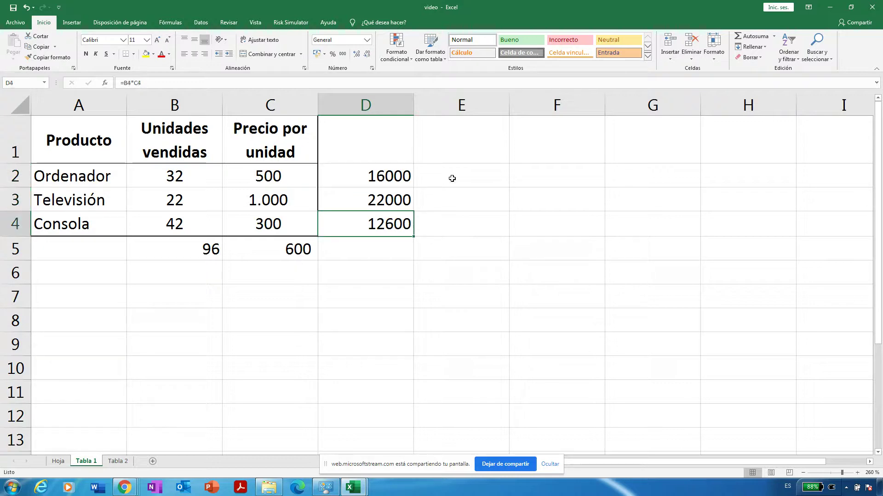
key(Down)
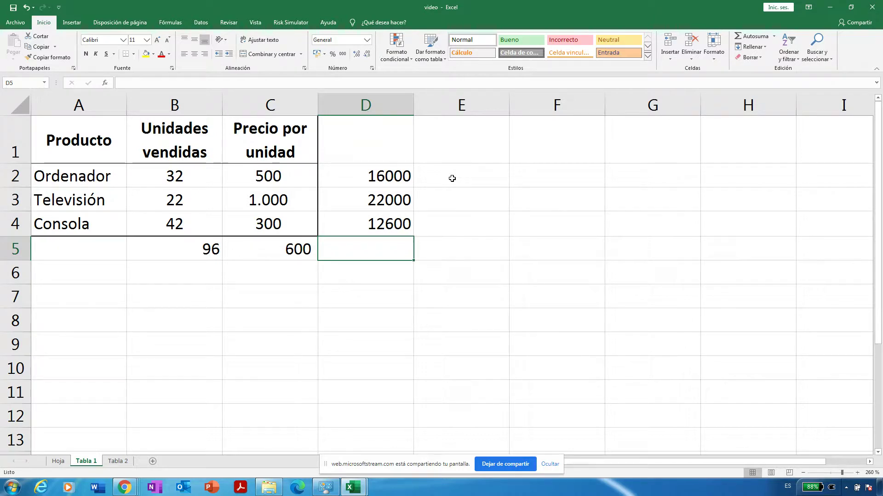
click(380, 176)
key(Down)
key(Down)
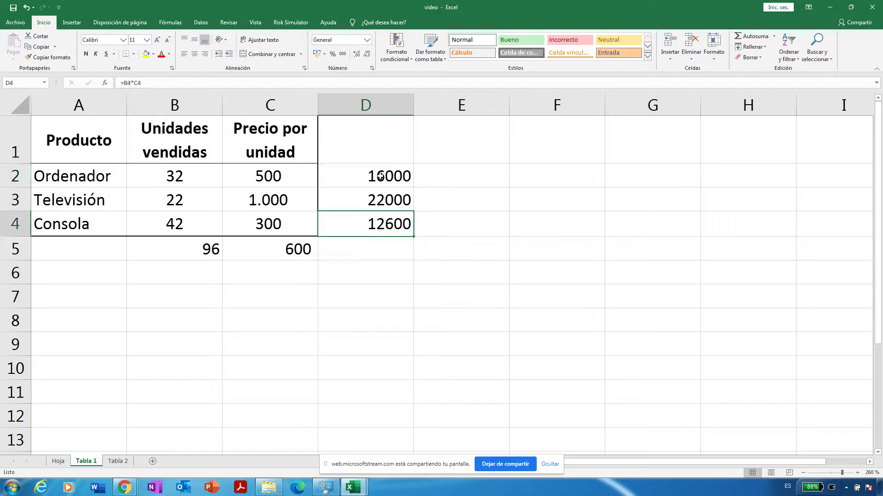
Total the sales amounts of the three products in D5 with the formula =D2+D3+D4
click(390, 248)
text(=)
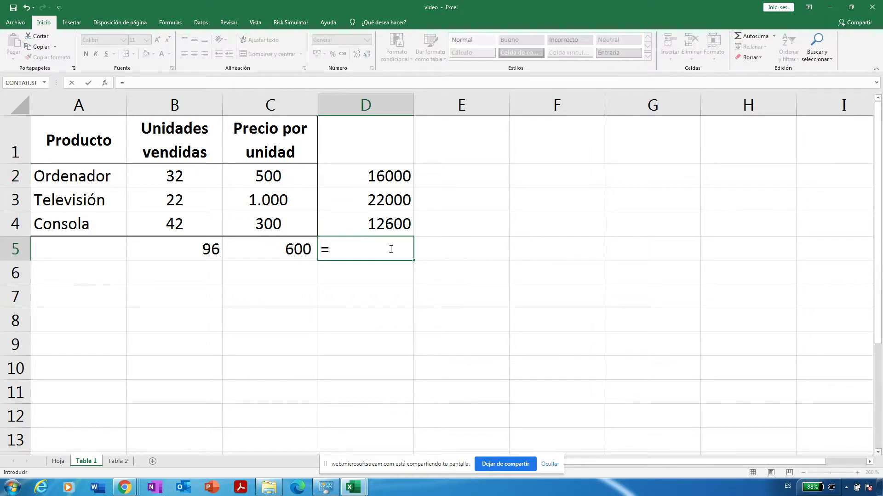
click(390, 176)
text(+)
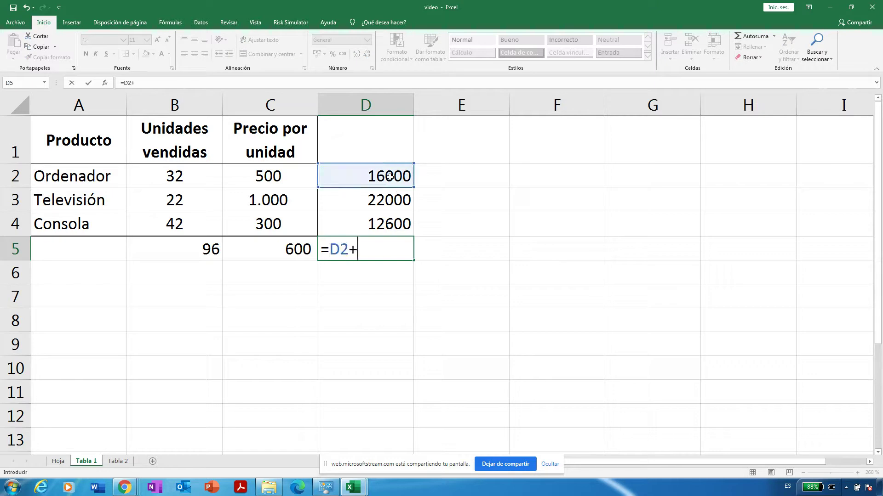
click(385, 204)
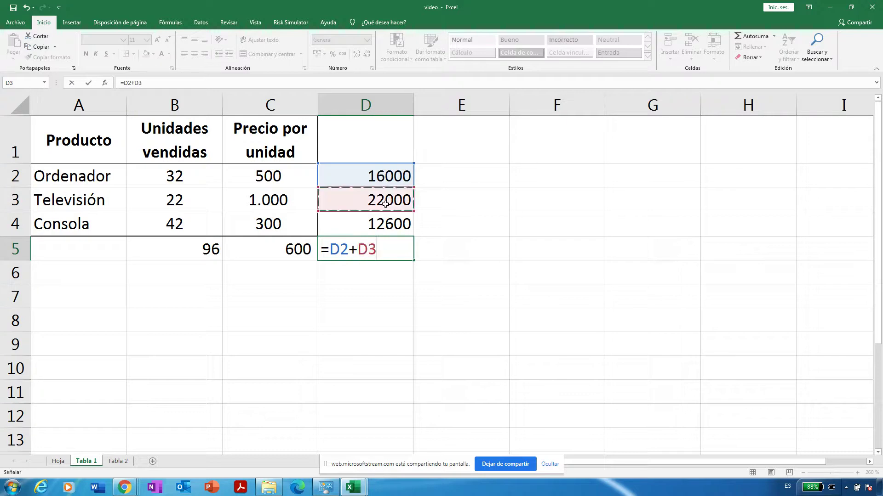
text(+)
click(383, 222)
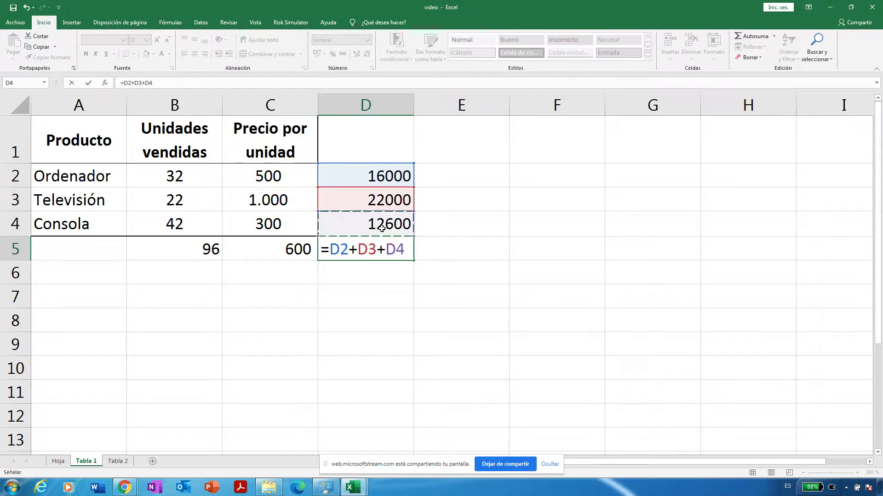
key(Return)
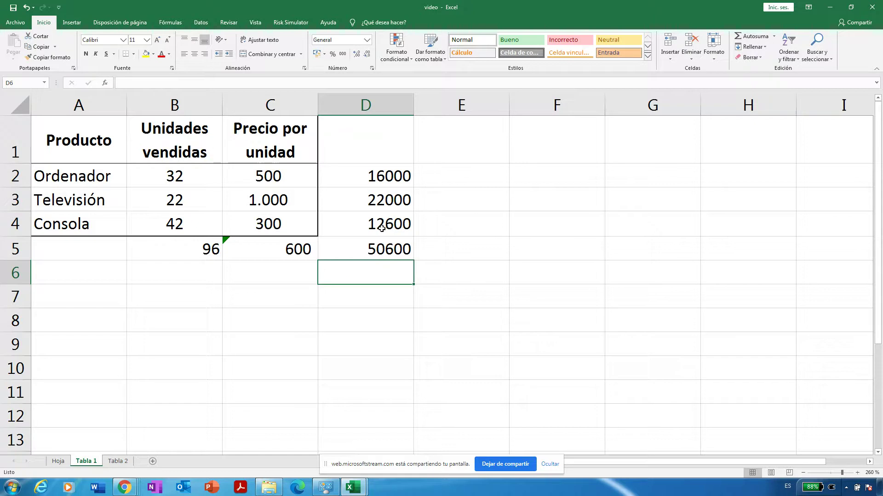
Select the entire rows 2 to 5, covering the three products and the results row
key(Down)
key(Left)
key(Left)
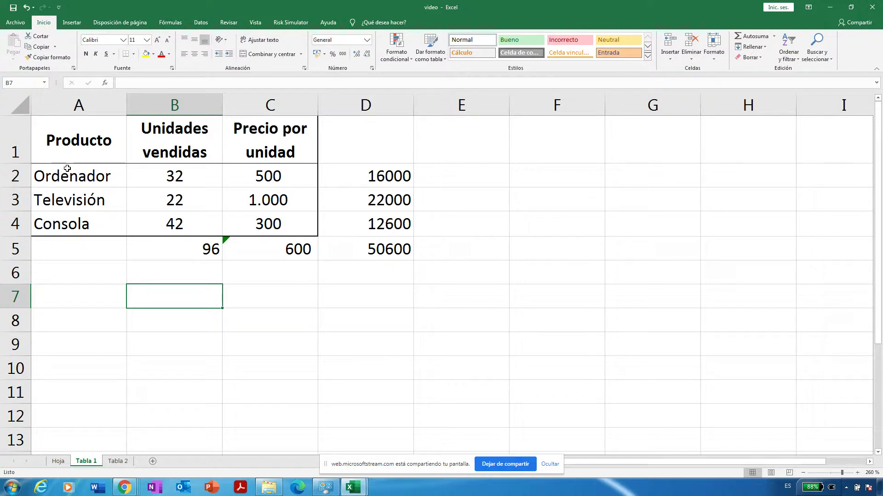
drag(22, 177, 21, 248)
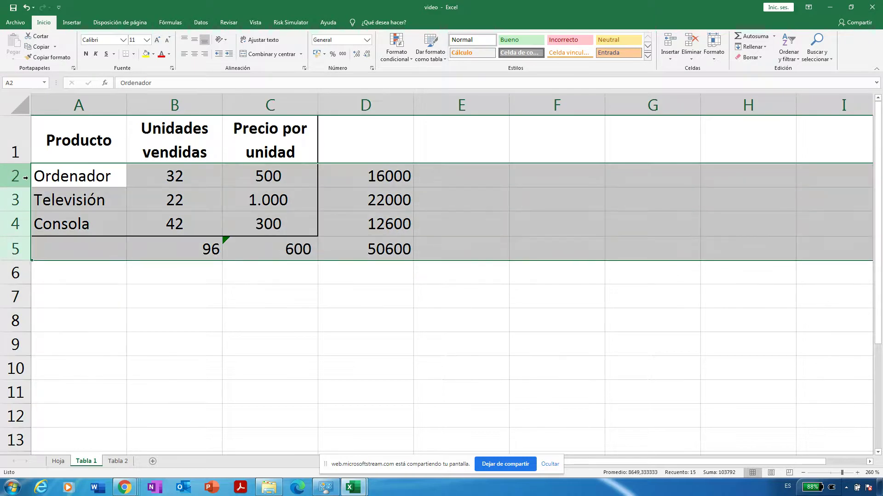
Go through the empty cells of column A below the table and select the three product names in A2:A4
click(71, 278)
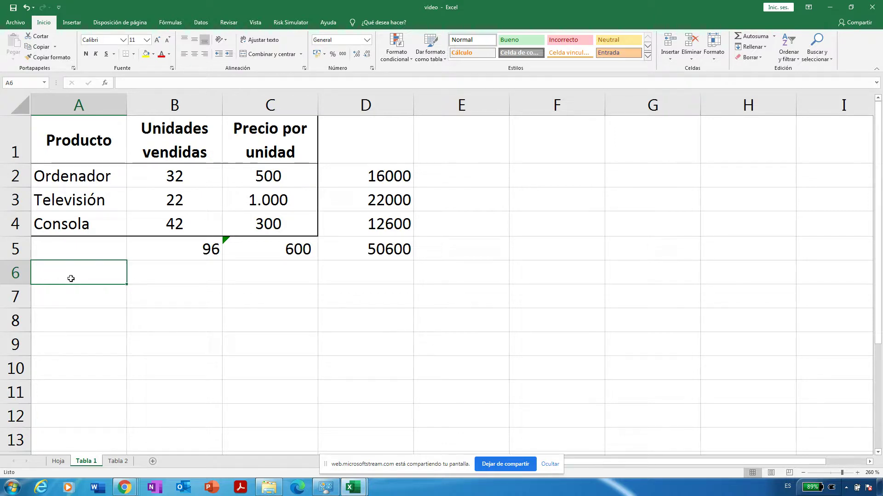
key(Down)
key(Down)
key(Down)
key(Down)
key(Down)
key(Down)
key(Up)
key(Up)
key(Up)
key(Up)
key(Up)
key(Up)
key(Up)
key(Up)
key(Up)
key(Up)
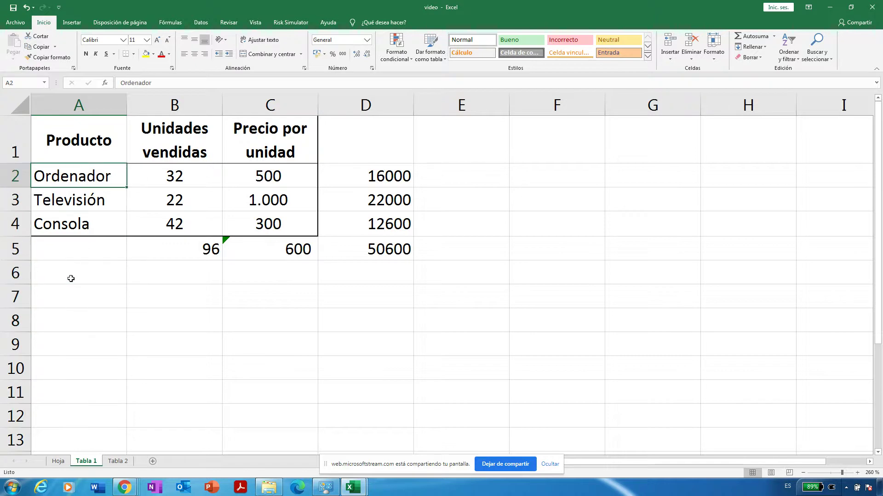
key(shift+Down)
key(shift+Down)
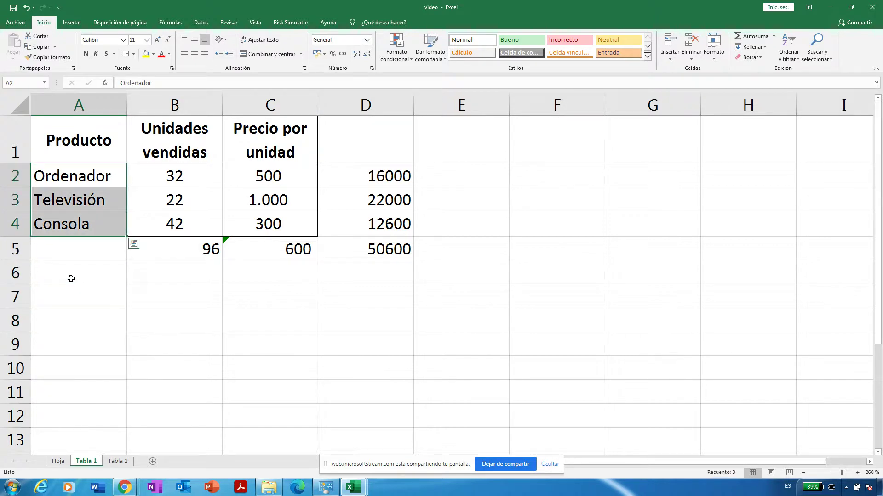
key(Down)
key(Down)
key(Down)
key(Down)
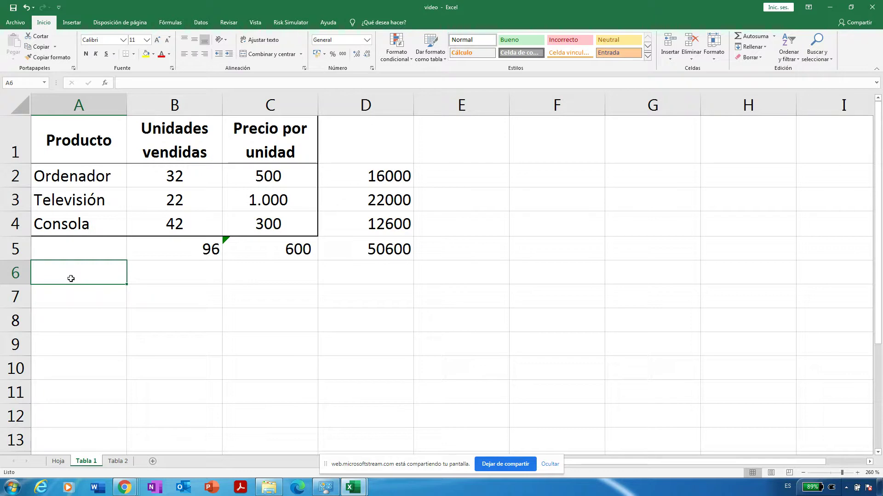
key(Up)
key(Up)
key(Up)
key(Down)
key(Down)
key(Down)
key(Down)
key(Down)
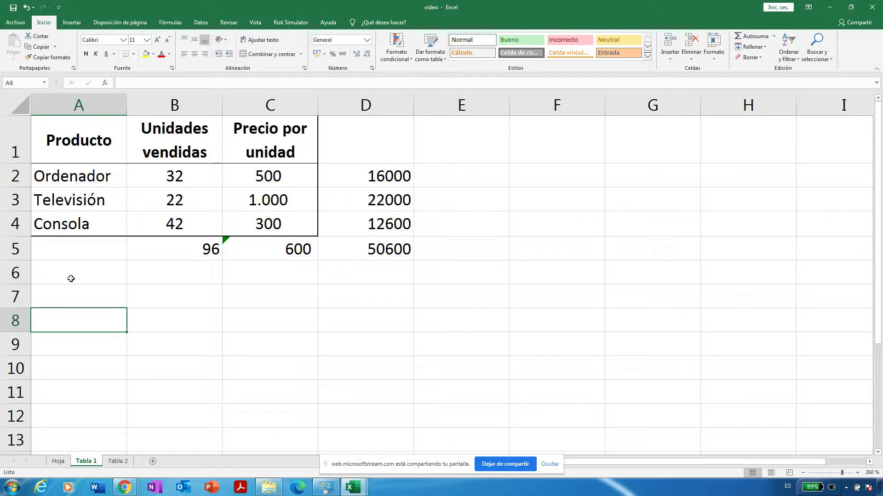
Review the sales amount formulas of the three products in D2:D4 and the empty header cell D1
key(Up)
key(Up)
key(Up)
key(Up)
key(Right)
key(Right)
key(Right)
key(Right)
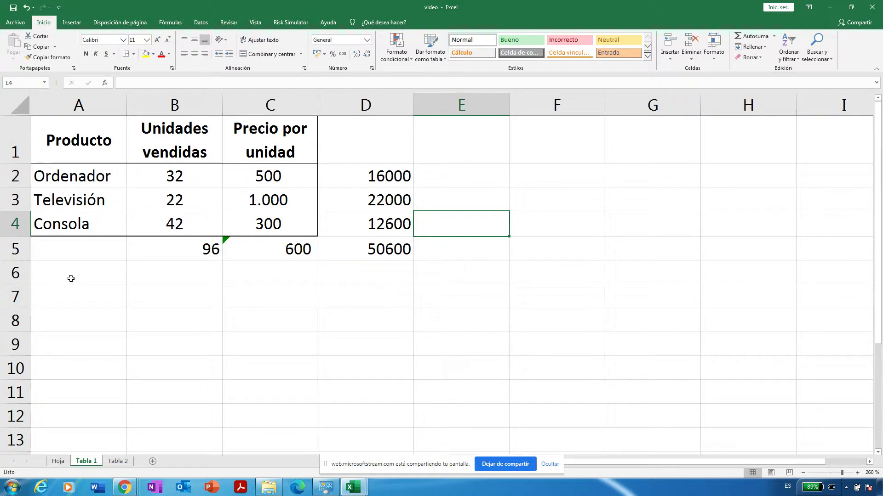
key(Left)
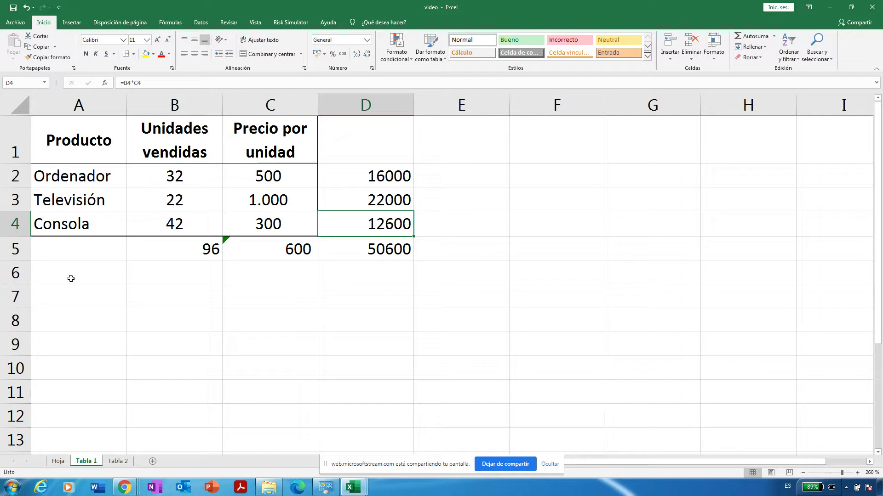
key(Up)
key(Up)
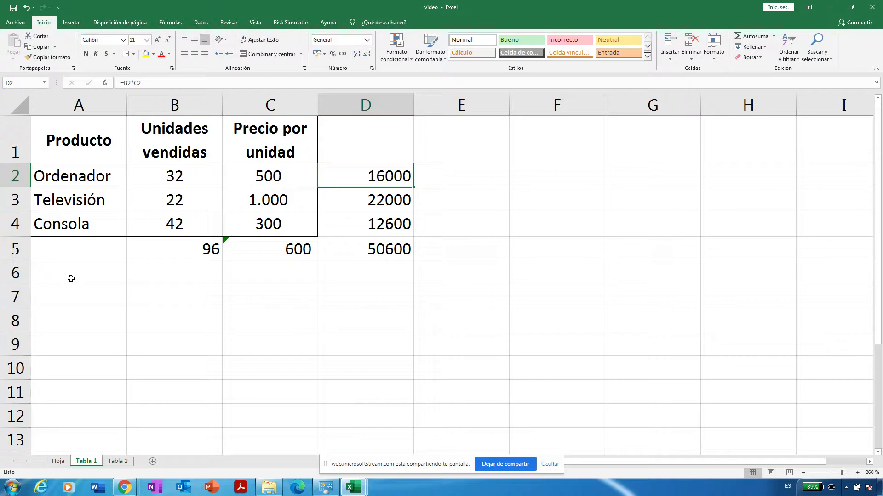
key(Down)
key(Down)
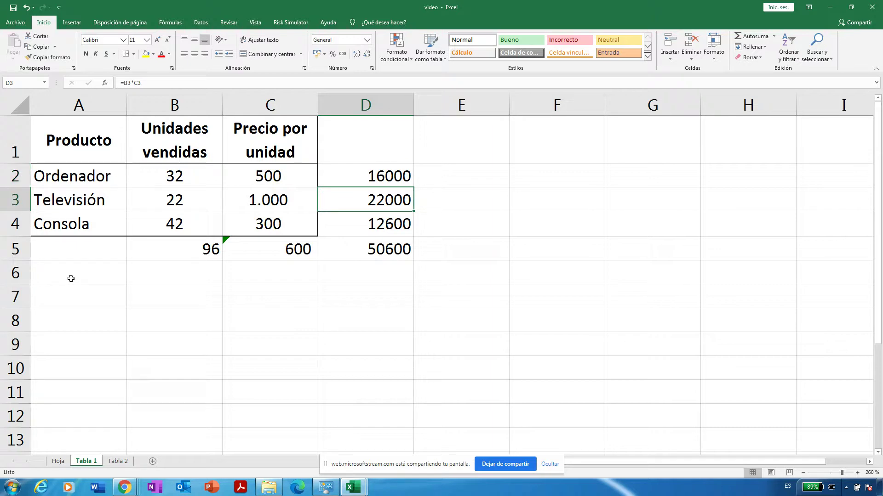
key(Up)
key(Up)
key(Up)
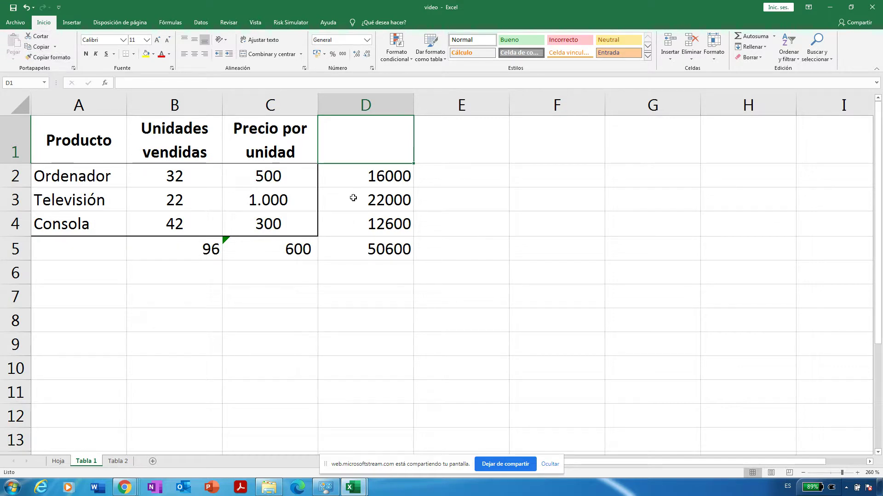
Clear the sales amounts of Televisión and Consola in D3:D4 and the sales total in D5
click(388, 181)
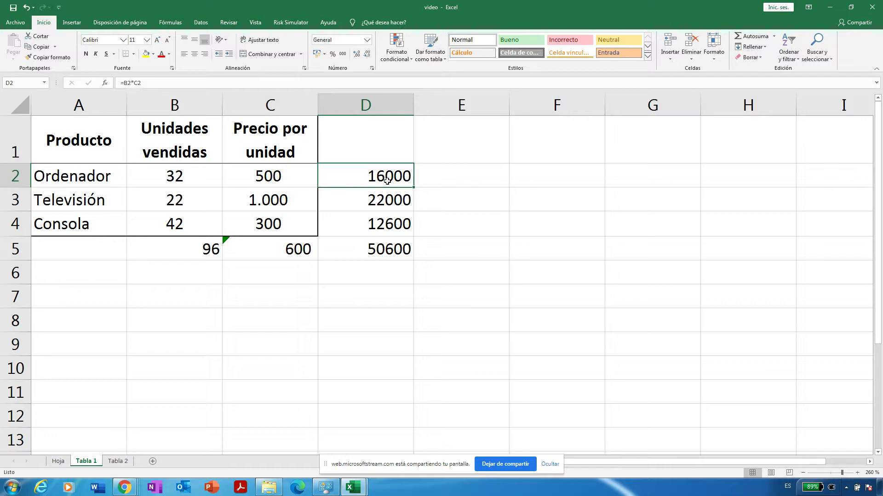
key(Down)
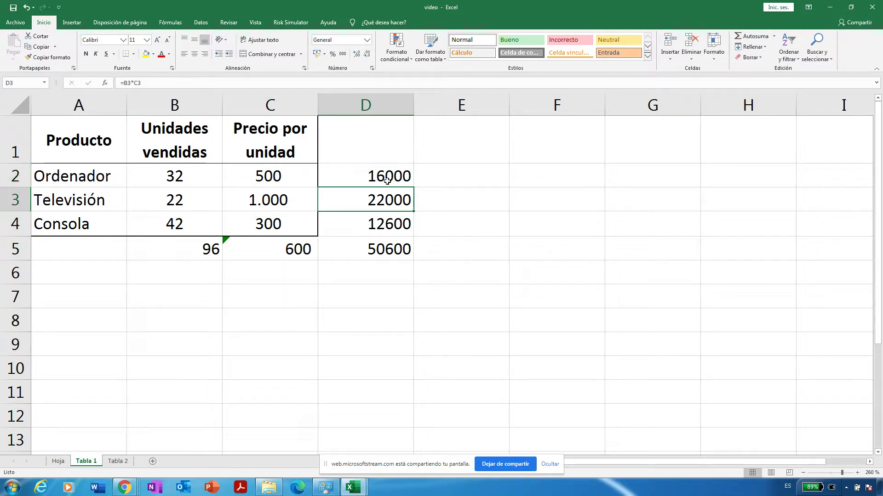
key(shift+Down)
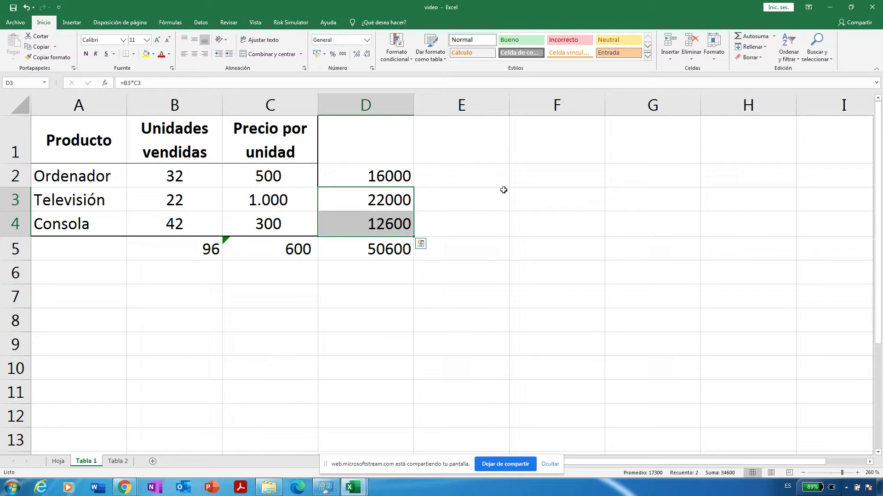
drag(378, 199, 382, 223)
click(359, 201)
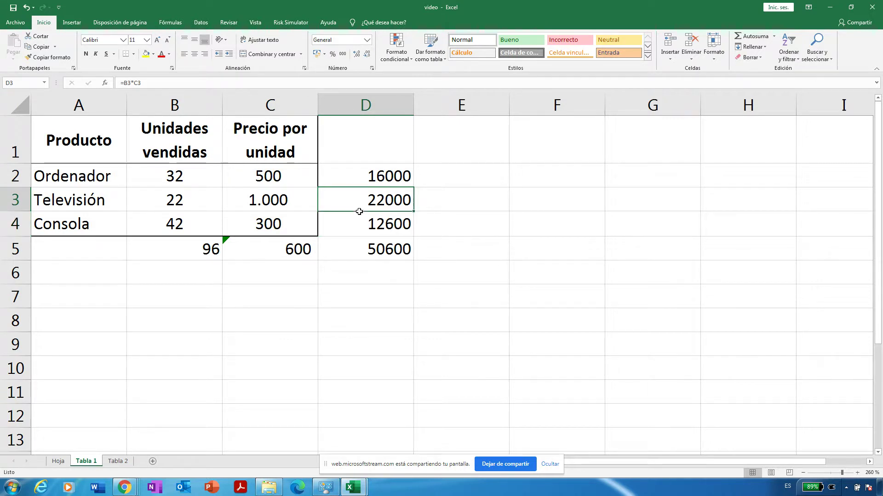
drag(356, 209, 354, 228)
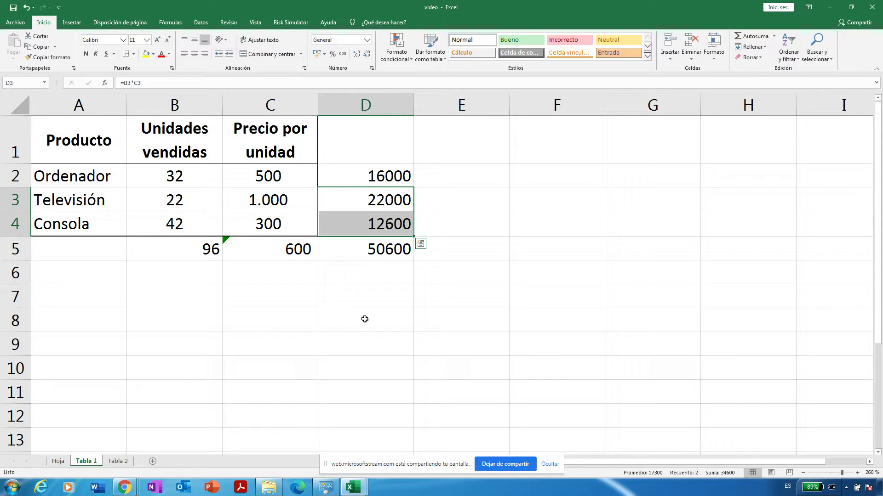
key(Delete)
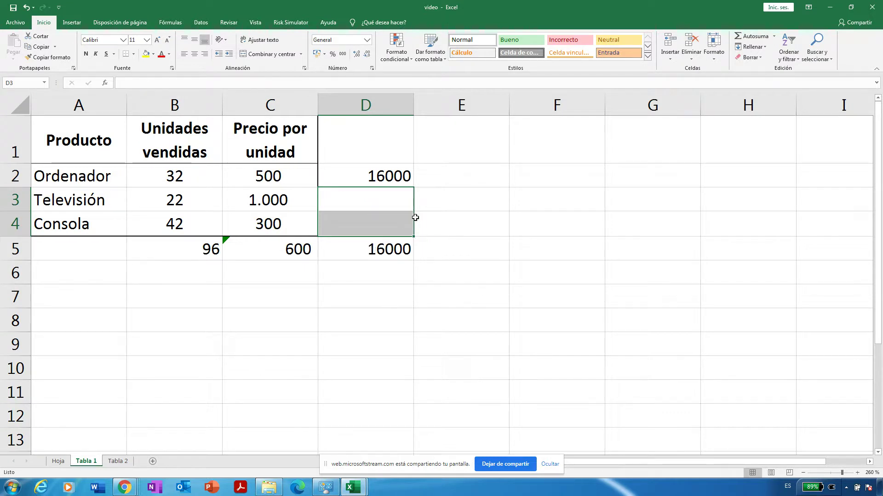
click(388, 249)
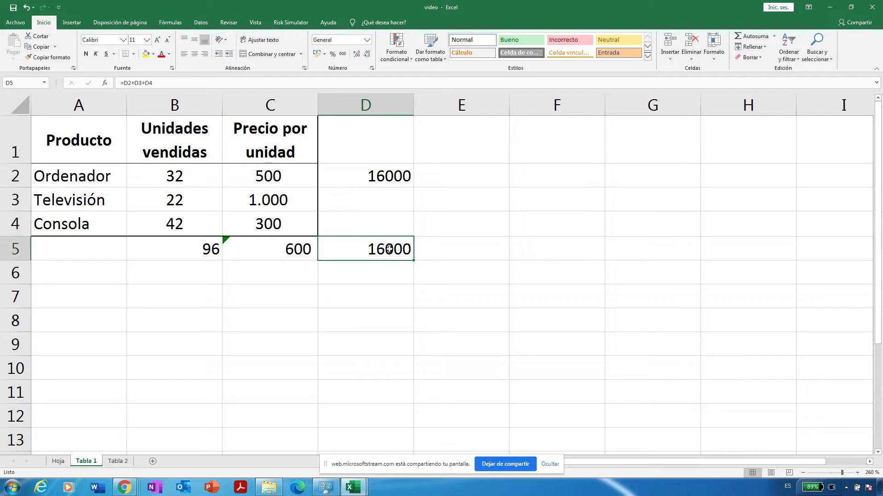
key(Delete)
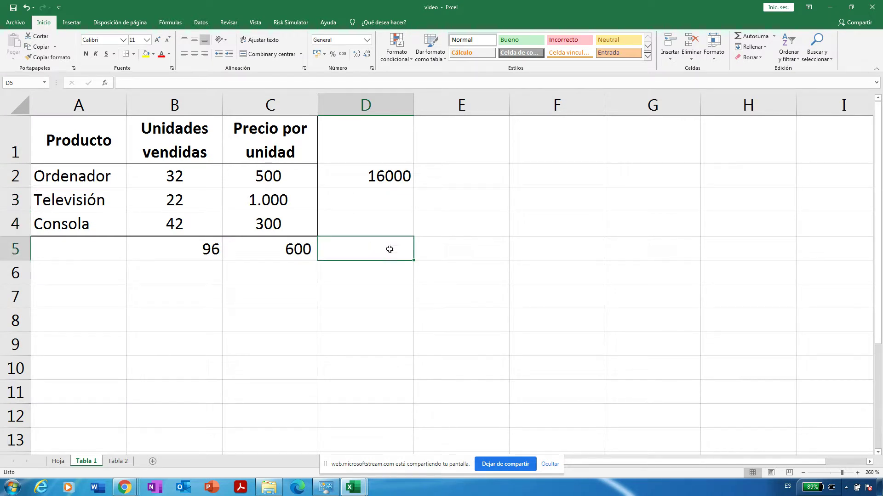
Examine which cells the Ordenador sales formula in D2 refers to, leaving the formula as it is
click(383, 196)
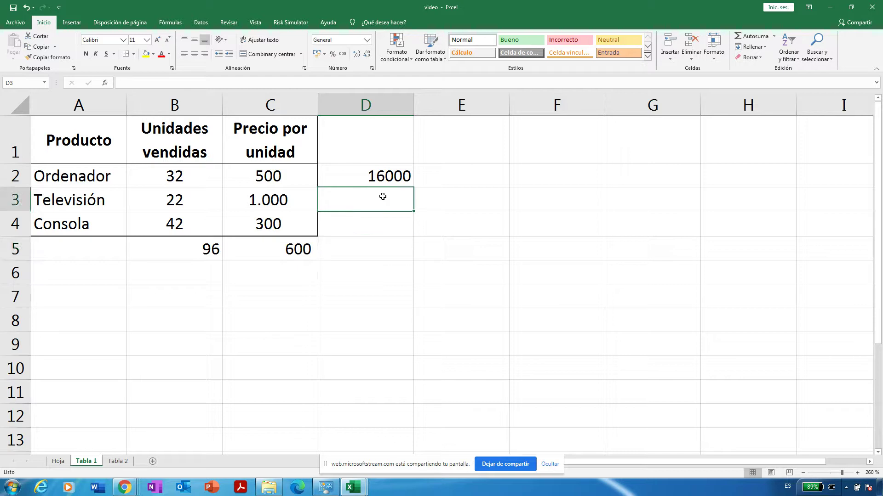
click(373, 176)
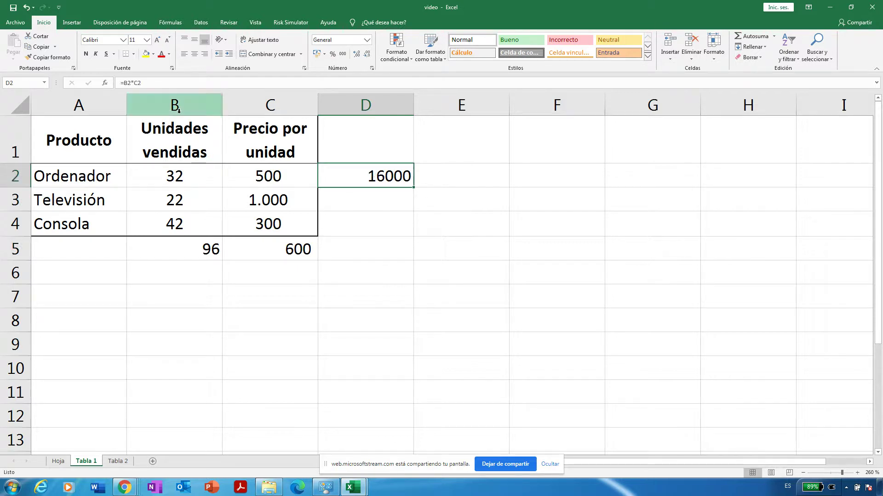
click(152, 85)
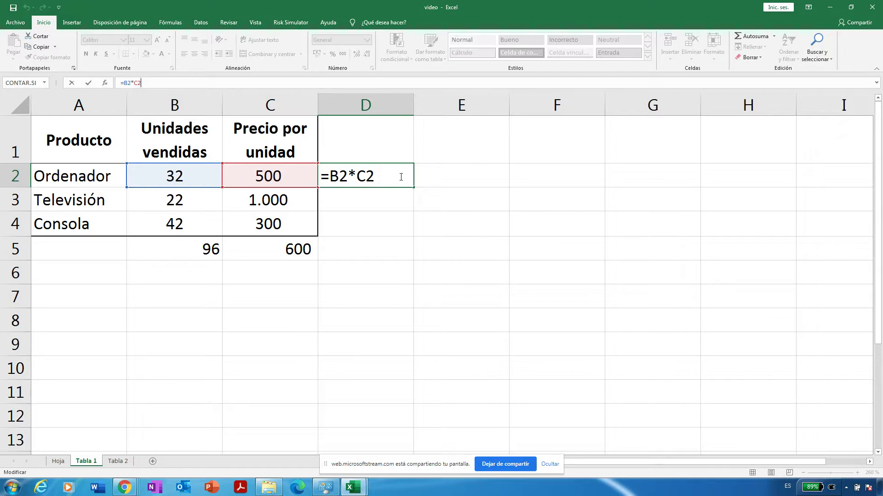
key(ctrl+Return)
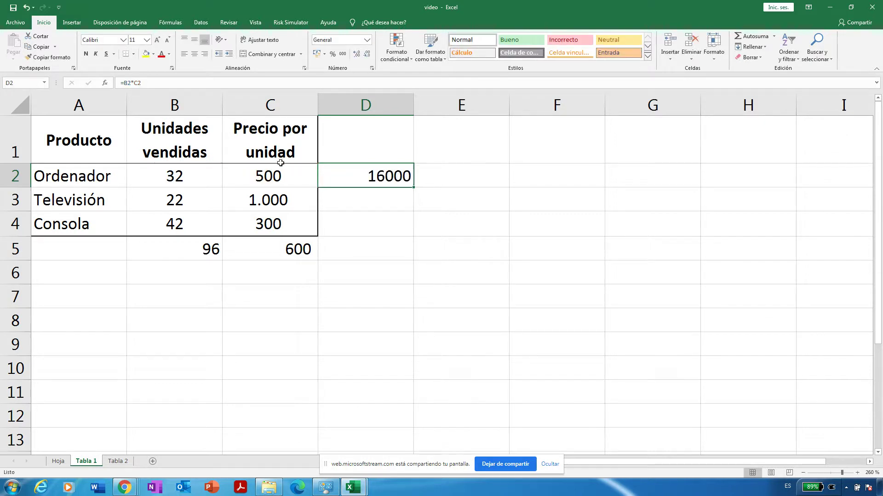
Copy the sales formula from D2 into D3 for Televisión
click(41, 47)
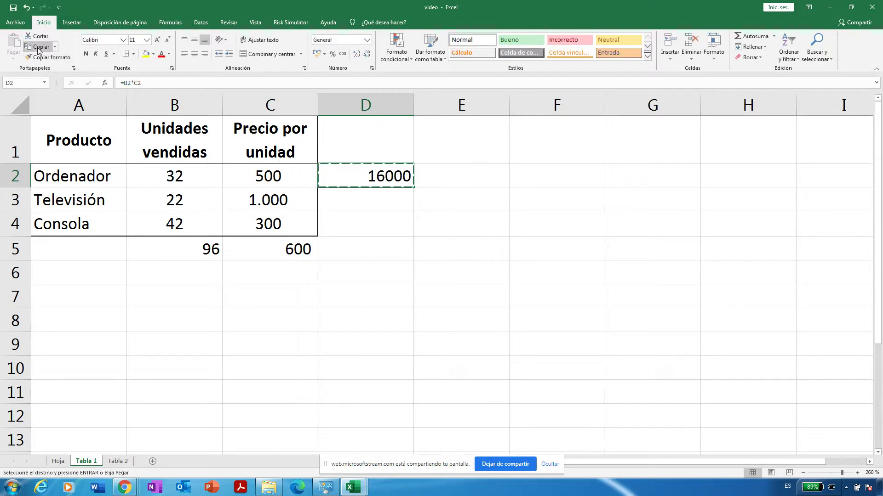
click(342, 202)
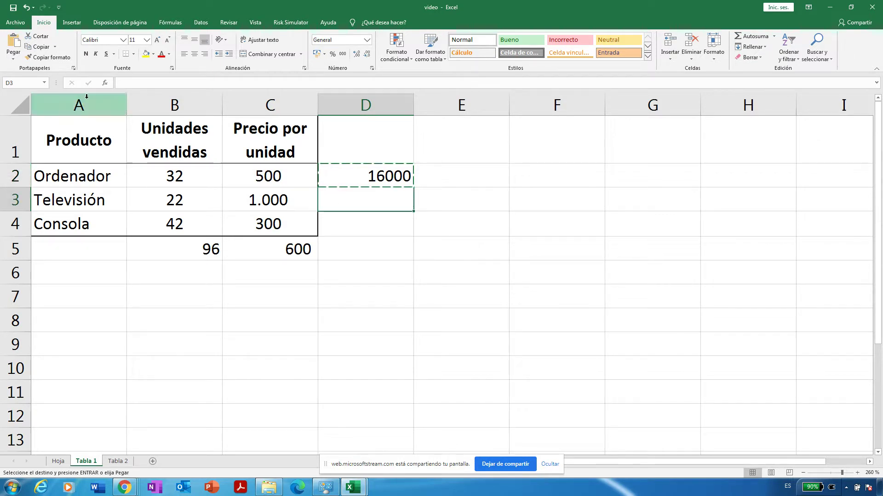
click(15, 49)
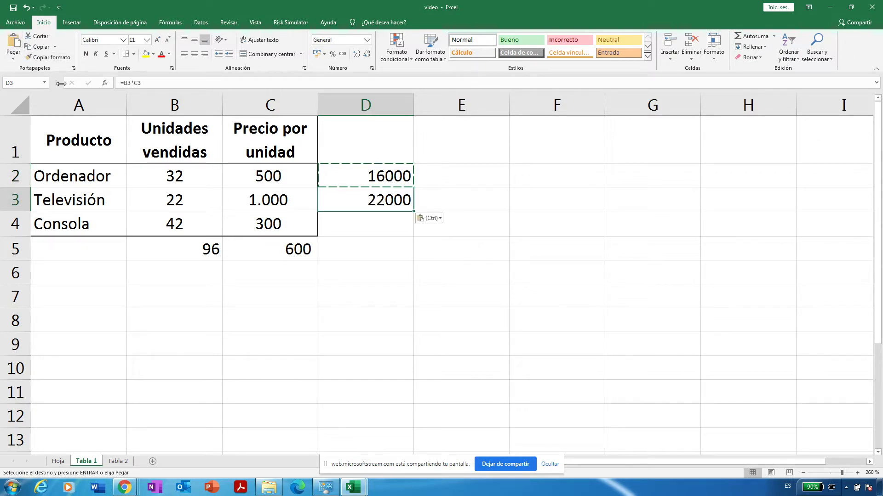
key(Escape)
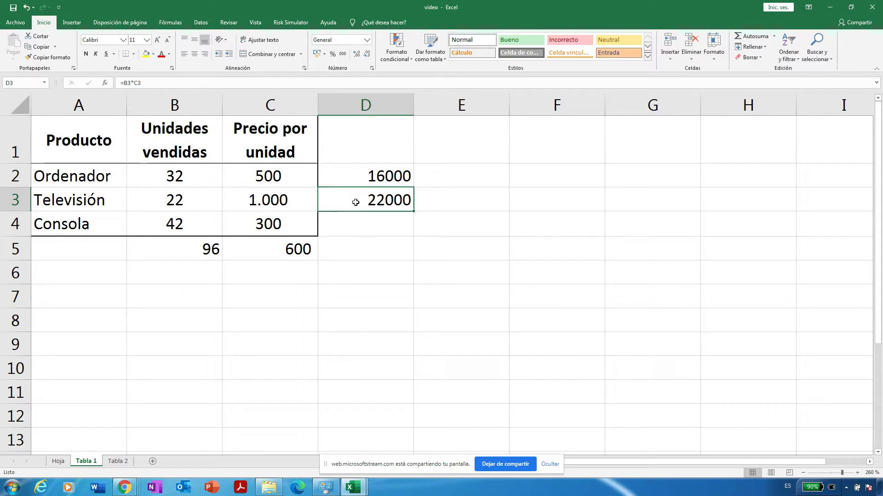
Compare the formulas in D2 and D3, examining which cells each one refers to
click(351, 177)
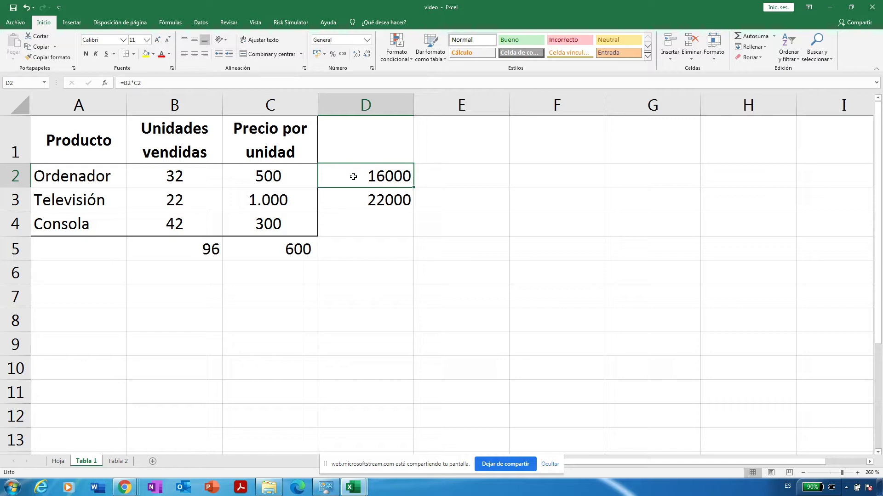
click(350, 206)
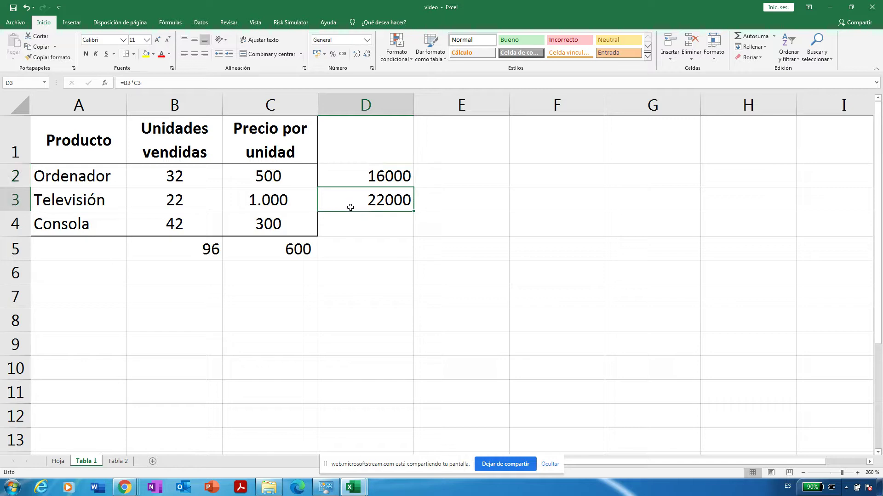
click(340, 174)
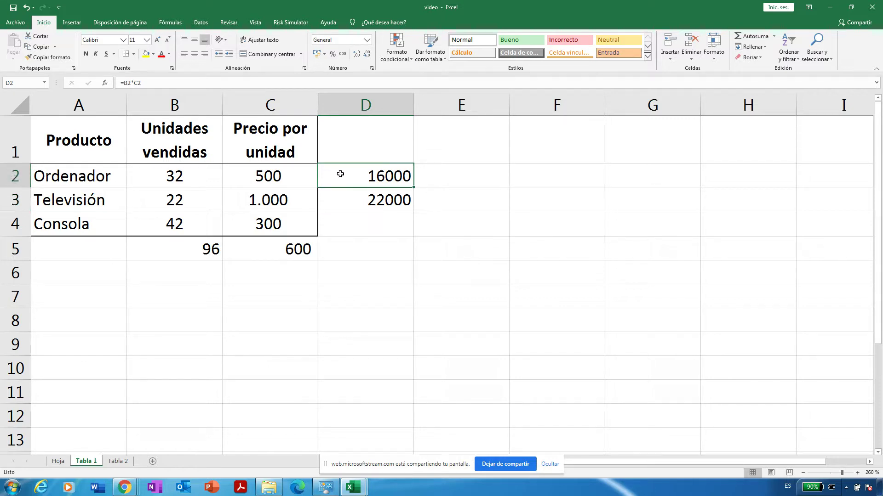
click(192, 83)
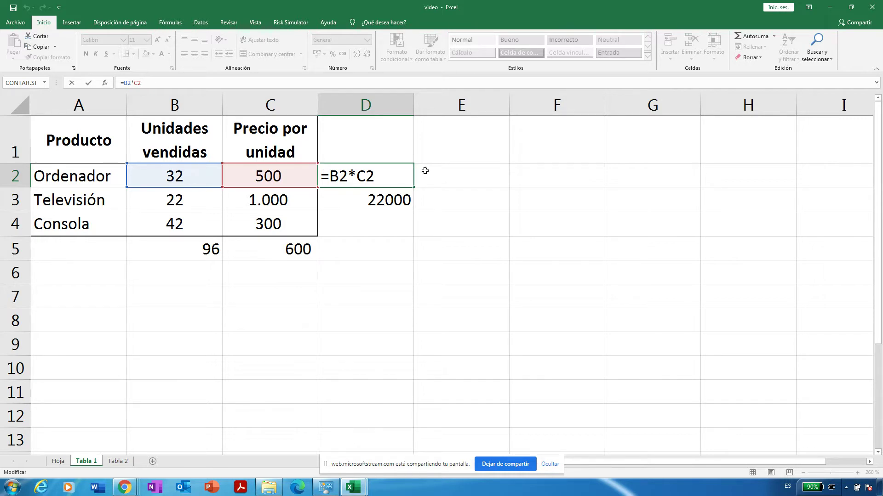
key(ctrl+Return)
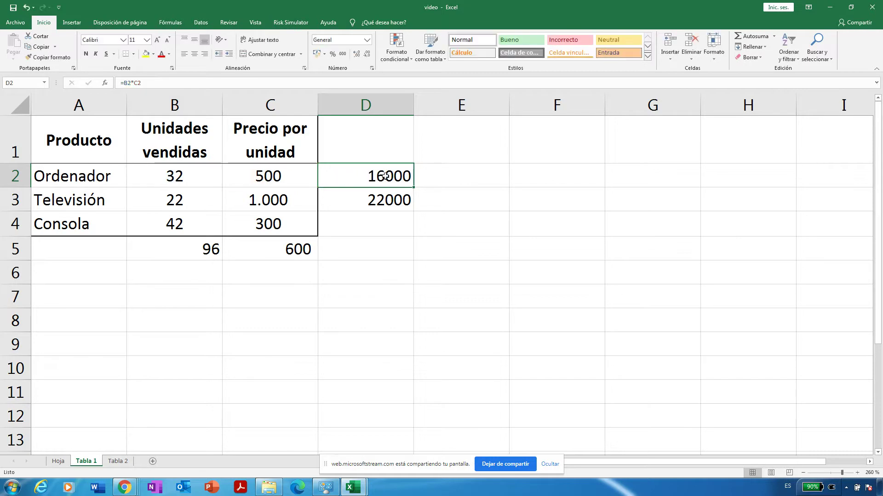
key(Down)
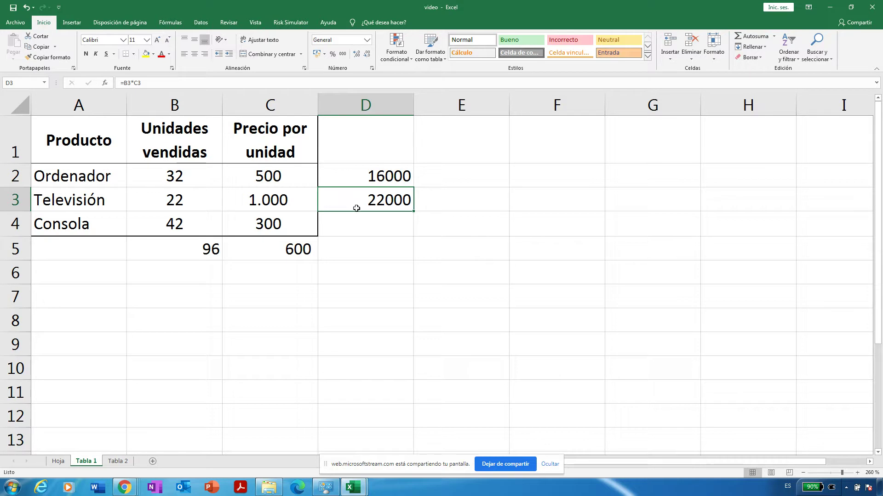
click(168, 82)
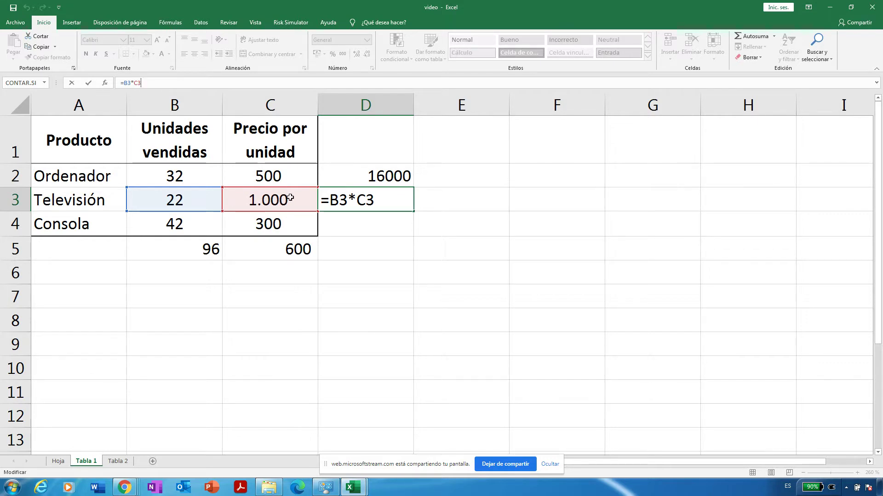
key(ctrl+Return)
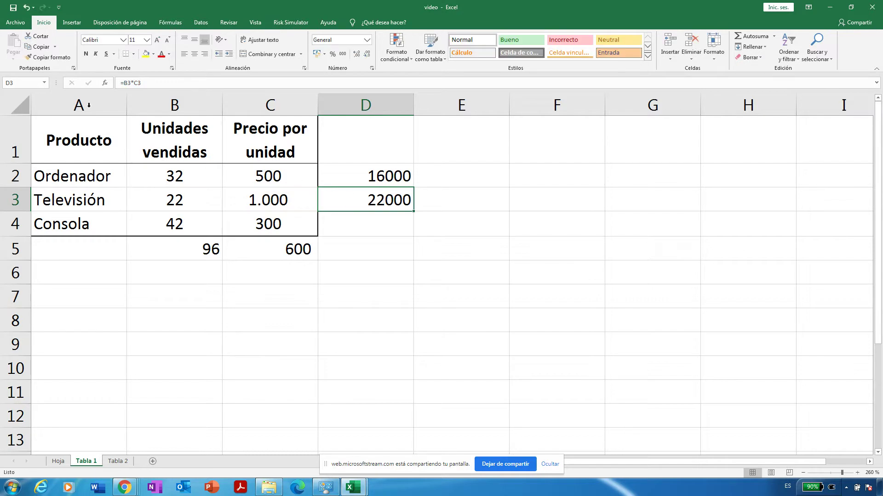
Copy the Televisión sales formula from D3 into D4 for Consola and check which cells the pasted formula refers to
click(40, 47)
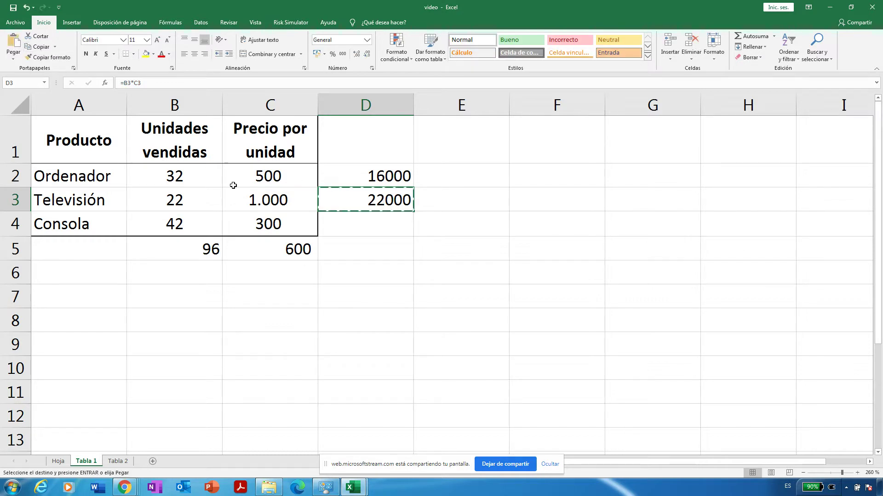
click(384, 220)
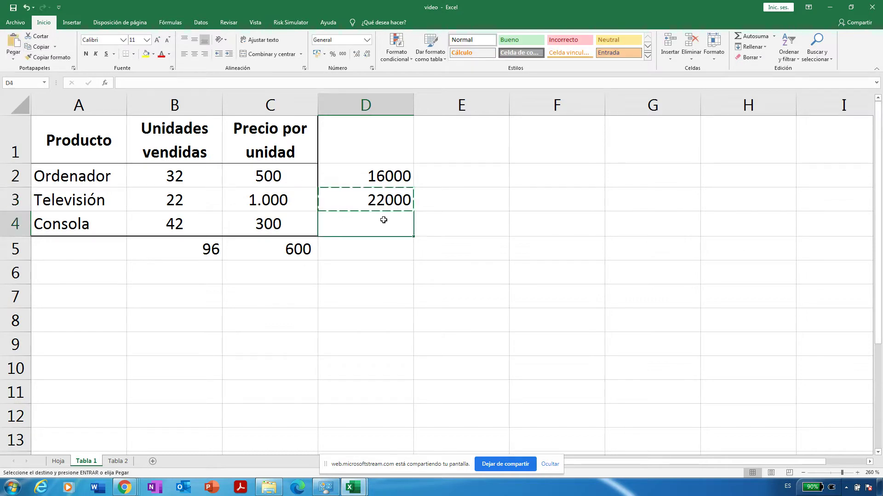
click(14, 45)
click(379, 257)
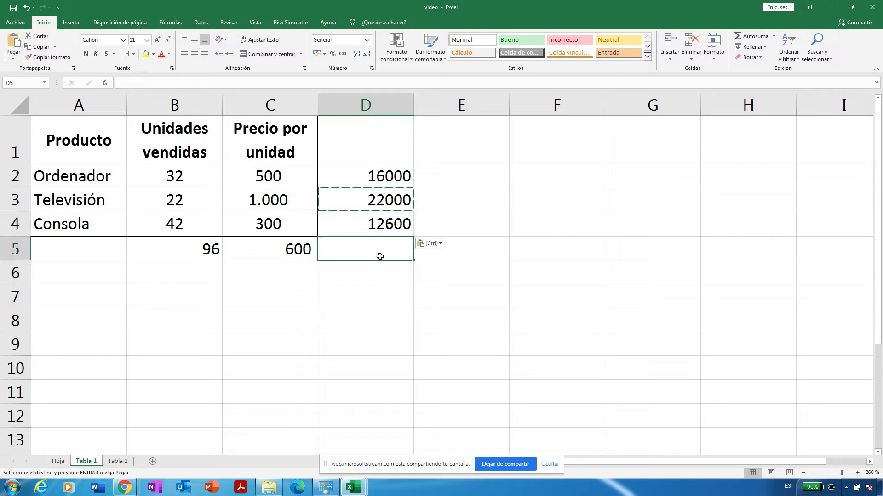
key(Escape)
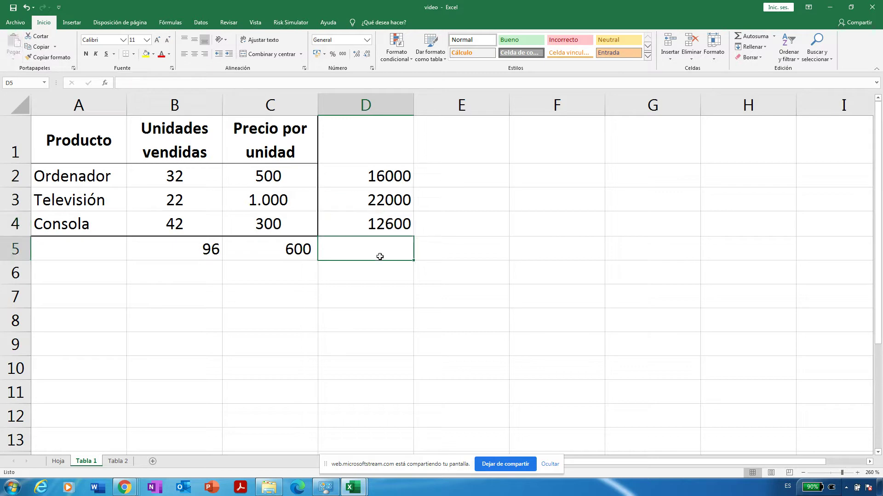
click(380, 233)
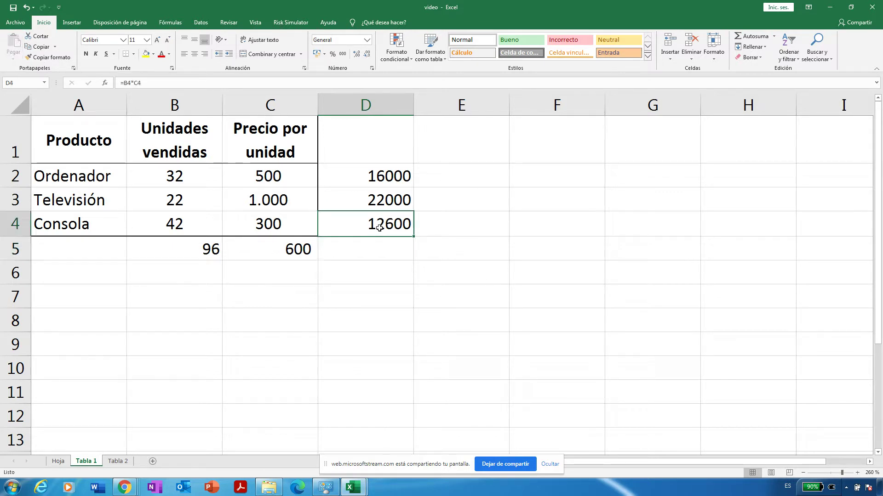
click(368, 176)
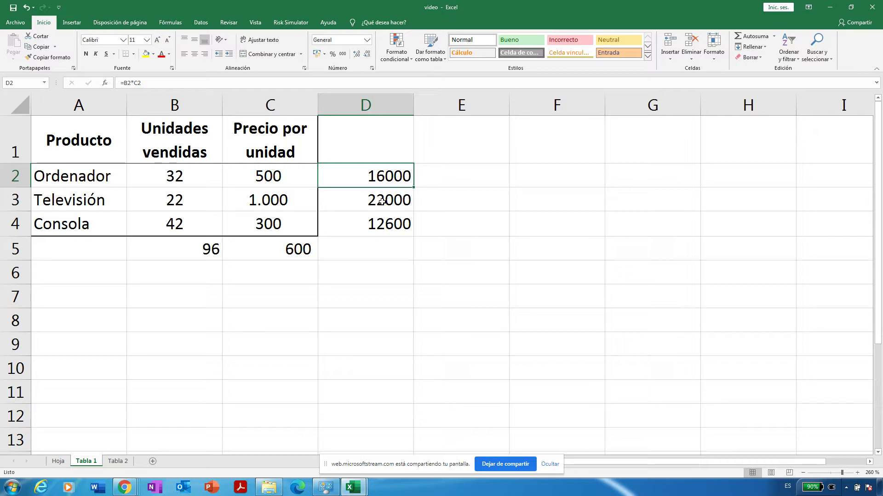
Clear the sales amounts of Televisión and Consola in D3:D4, keeping the Ordenador formula in D2
click(382, 201)
key(shift+Down)
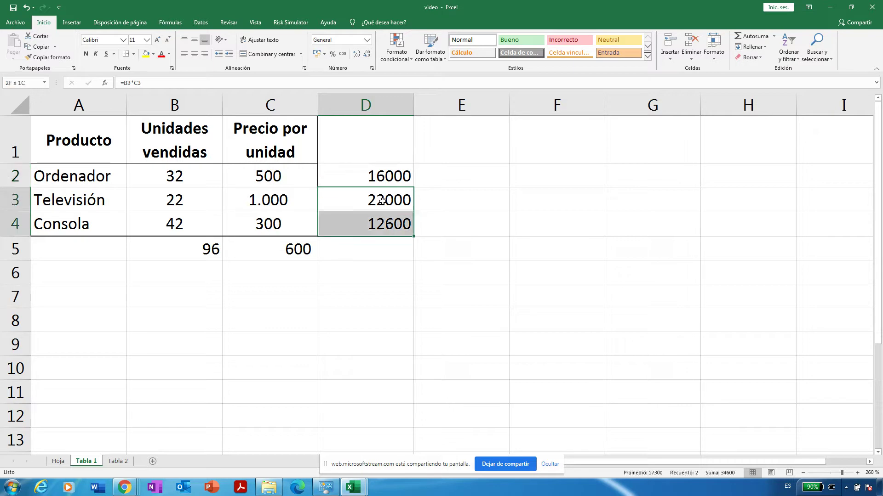
key(Delete)
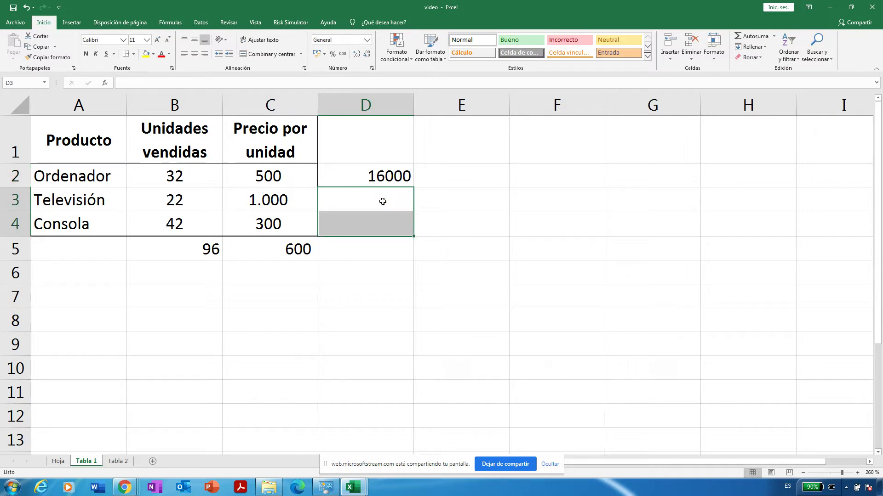
Fill the Ordenador sales formula from D2 down through D4 to cover Televisión and Consola
click(378, 176)
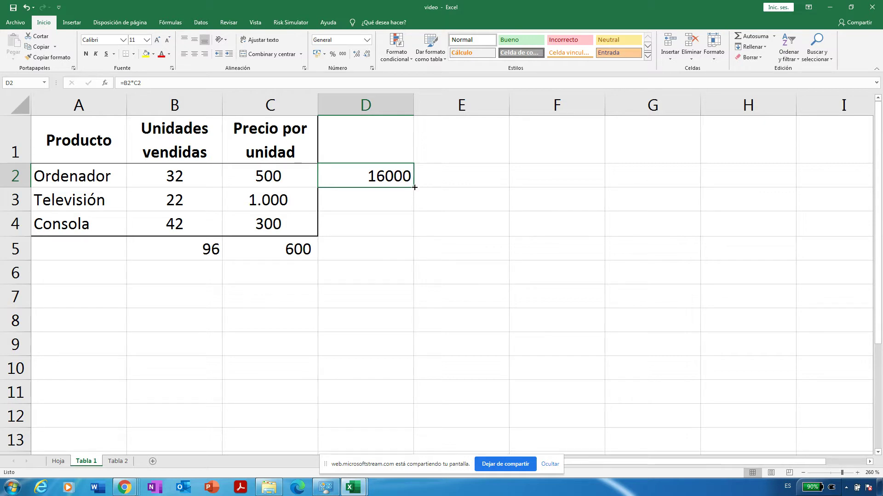
drag(414, 187, 414, 187)
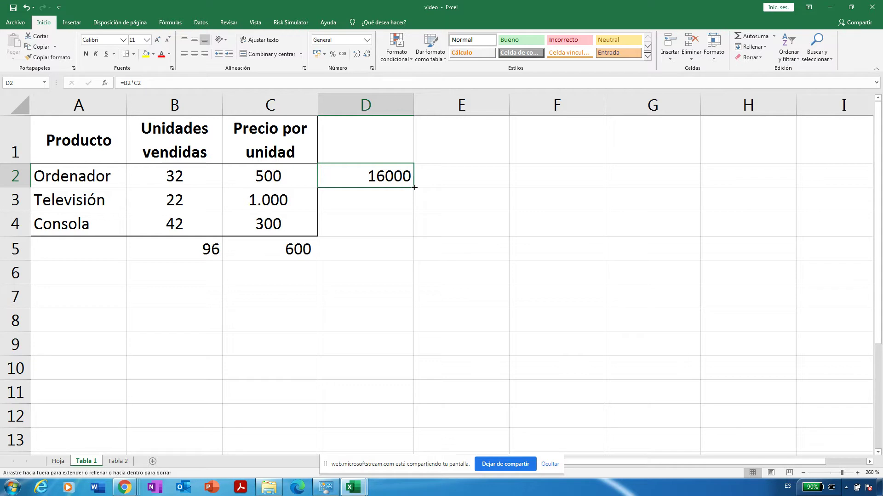
drag(414, 187, 379, 223)
Compare the sales formulas in D2, D3 and D4, examining how the cell references adapt in each row
click(371, 204)
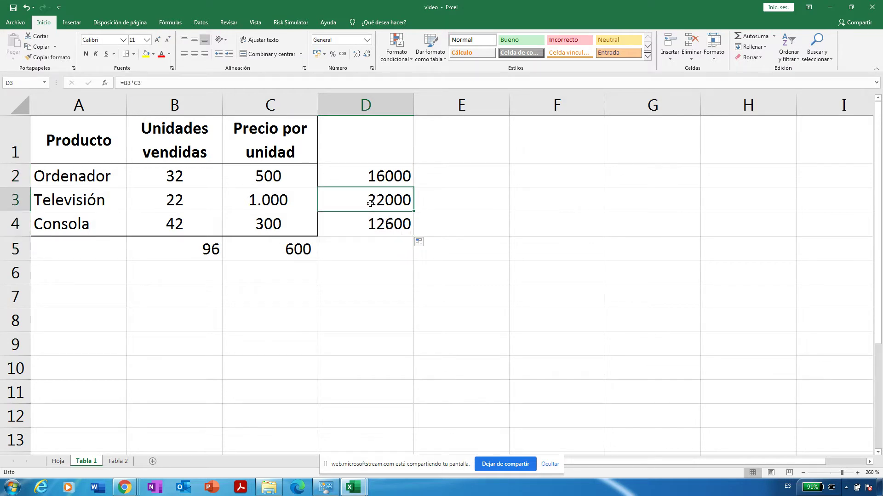
click(373, 171)
click(374, 198)
click(375, 225)
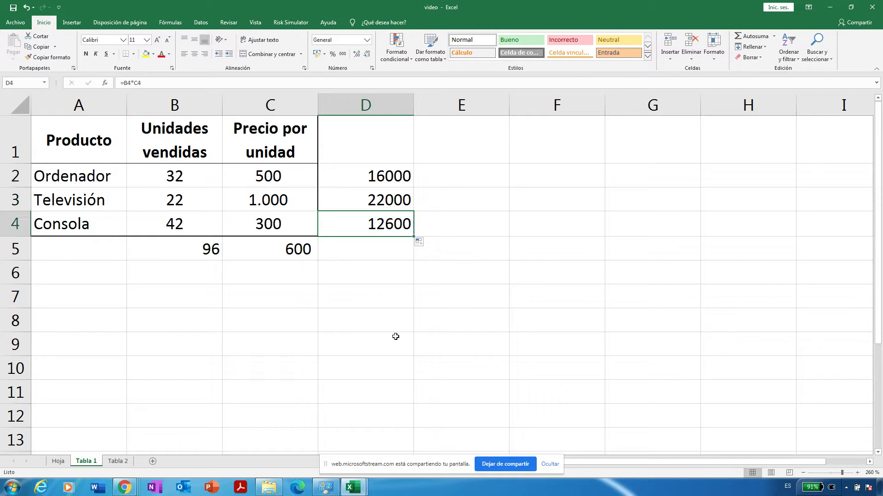
Clear the filled sales amounts in D3:D4 and the units total and average price in B5:C5
key(shift+Up)
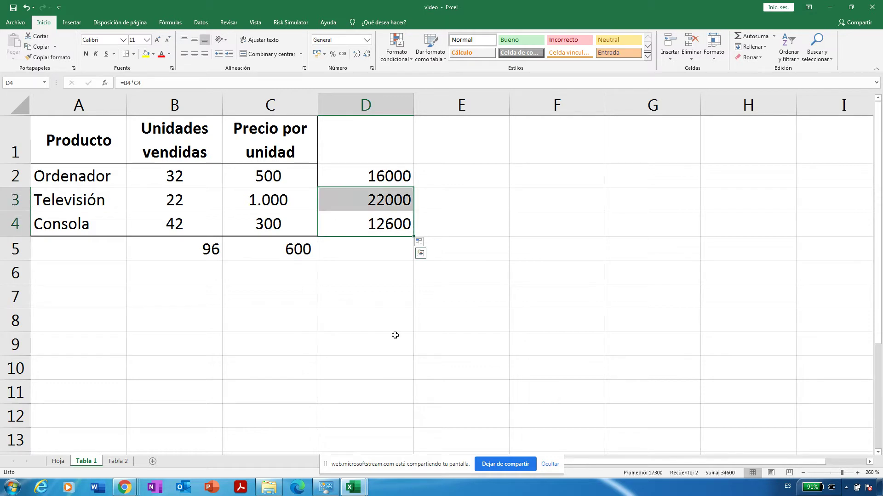
key(Delete)
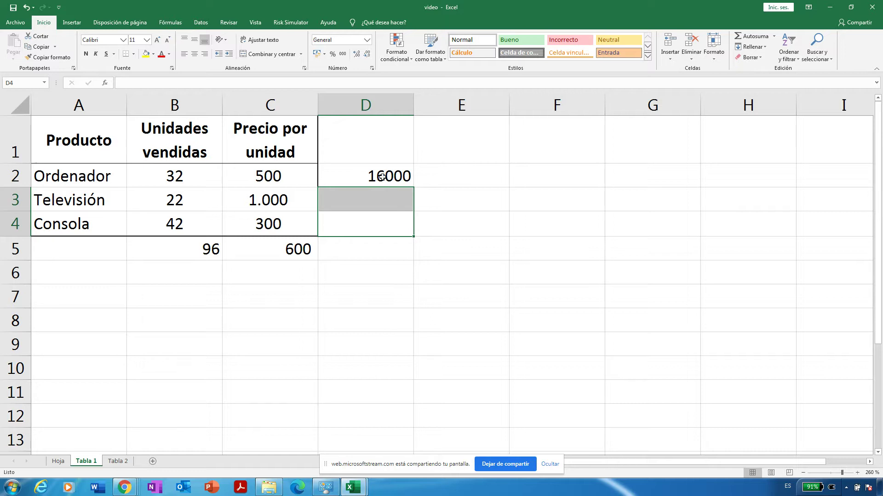
click(382, 177)
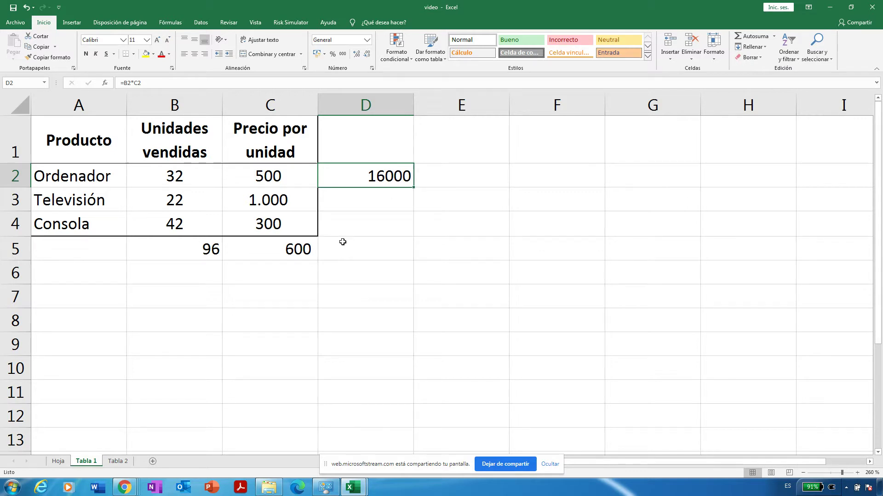
click(194, 252)
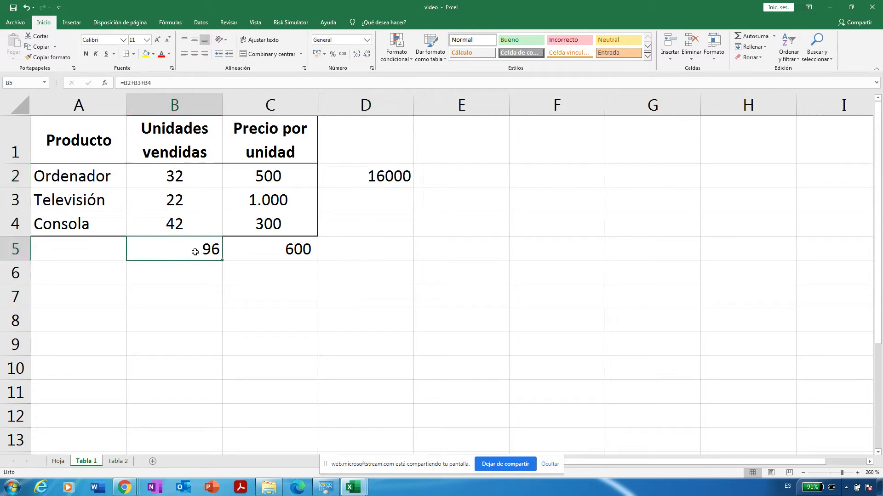
key(shift+Right)
key(Delete)
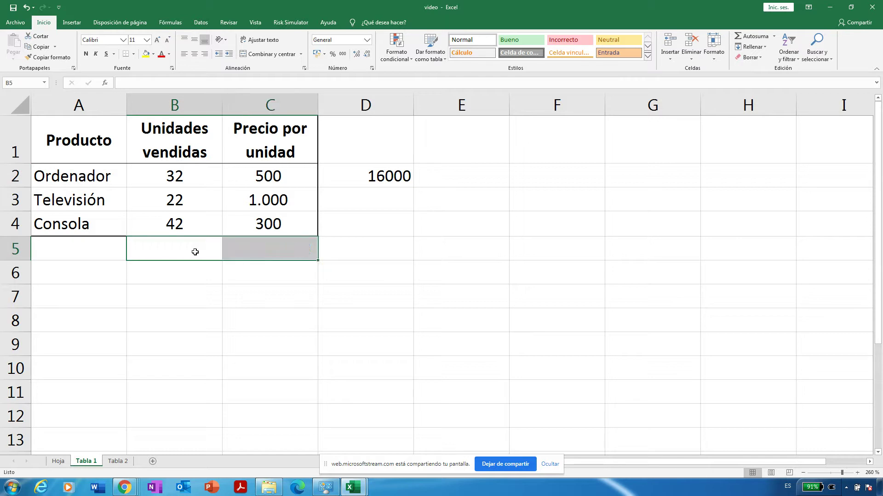
click(361, 204)
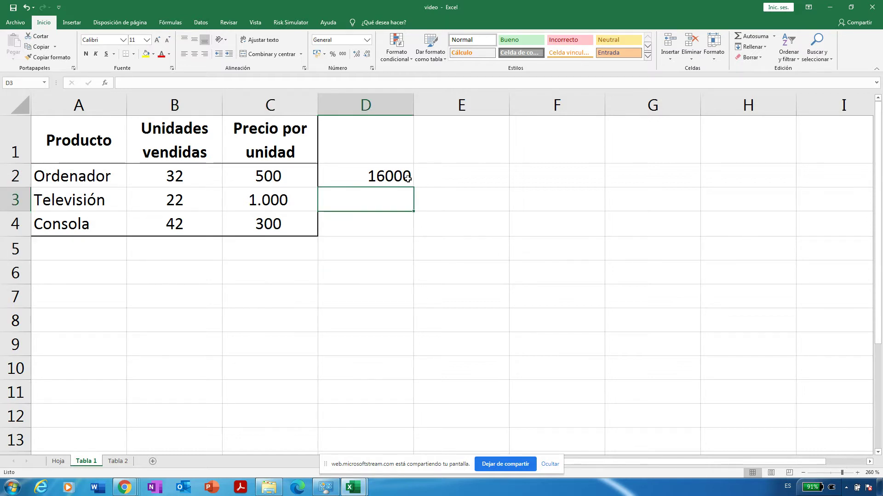
click(374, 177)
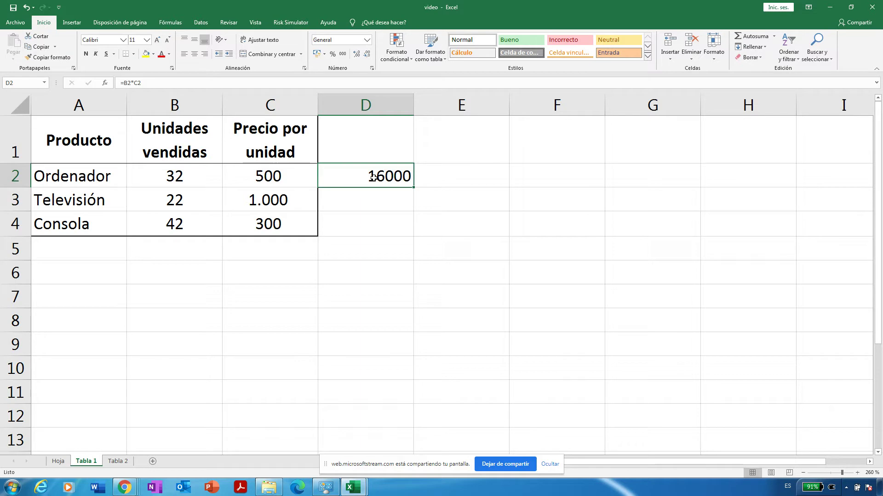
key(shift+Down)
key(shift+Down)
key(Down)
key(Down)
key(Down)
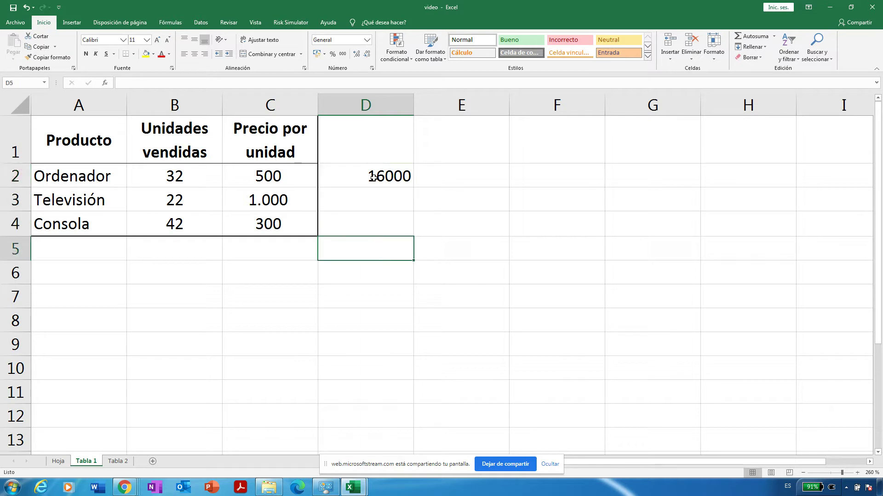
key(shift+Down)
key(shift+Down)
key(shift+Down)
key(shift+Down)
key(shift+Down)
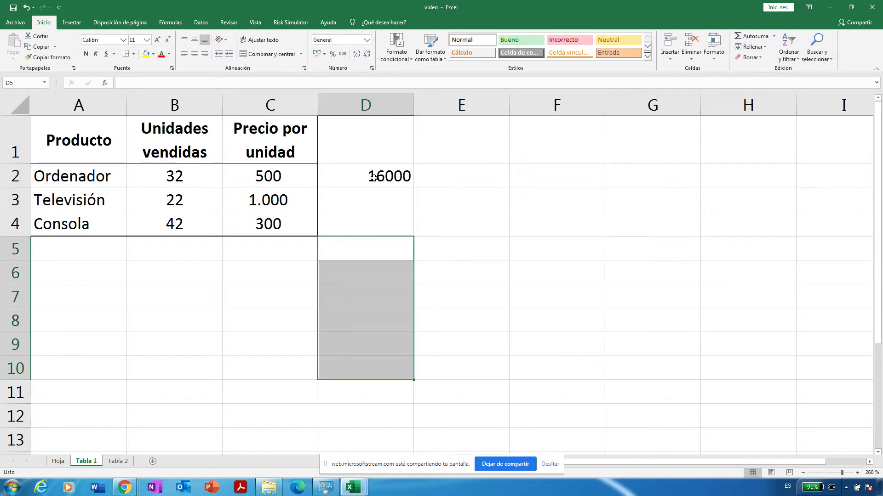
Extend the sales formula from D2 down to D4 with the fill handle
click(373, 178)
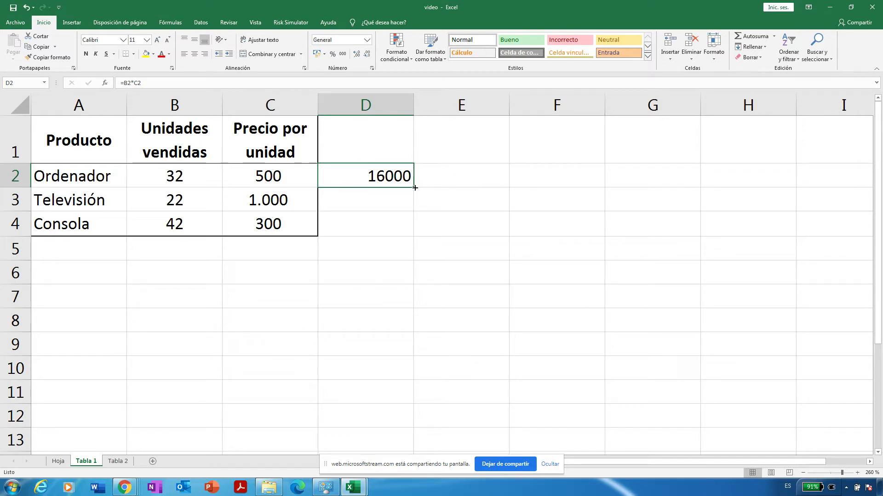
drag(414, 187, 416, 235)
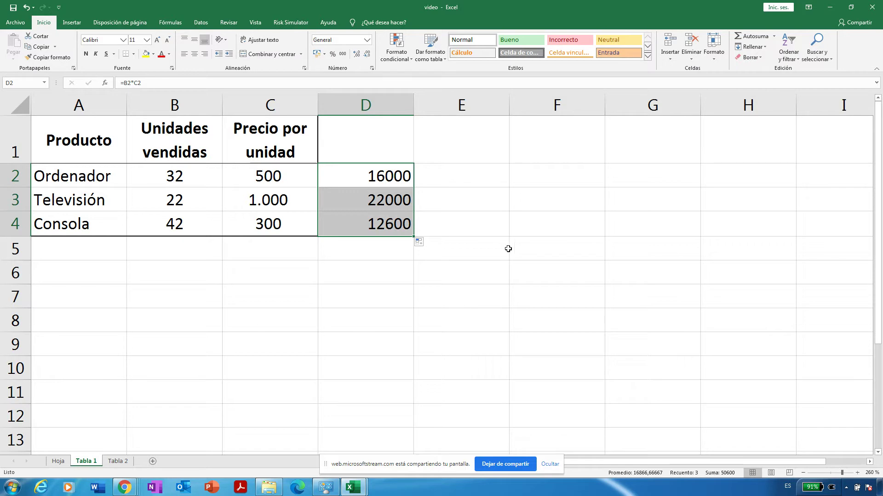
click(191, 254)
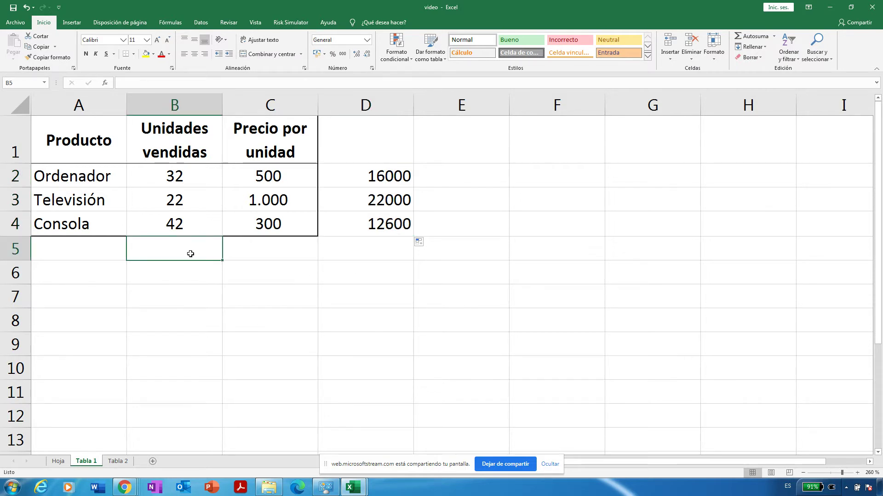
key(Left)
key(shift+Right)
key(shift+Right)
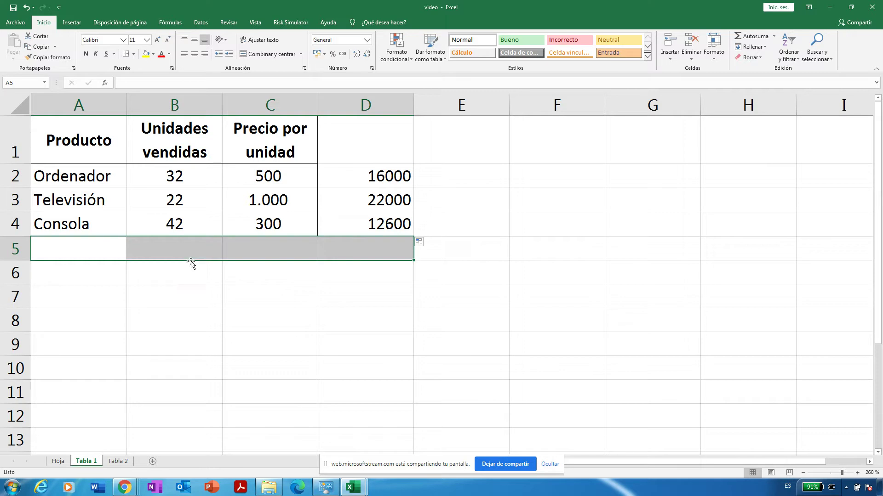
click(183, 256)
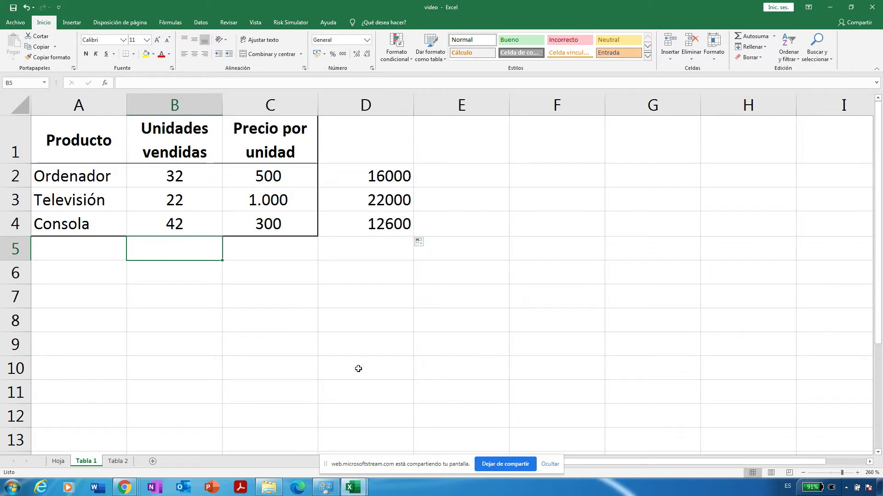
click(362, 304)
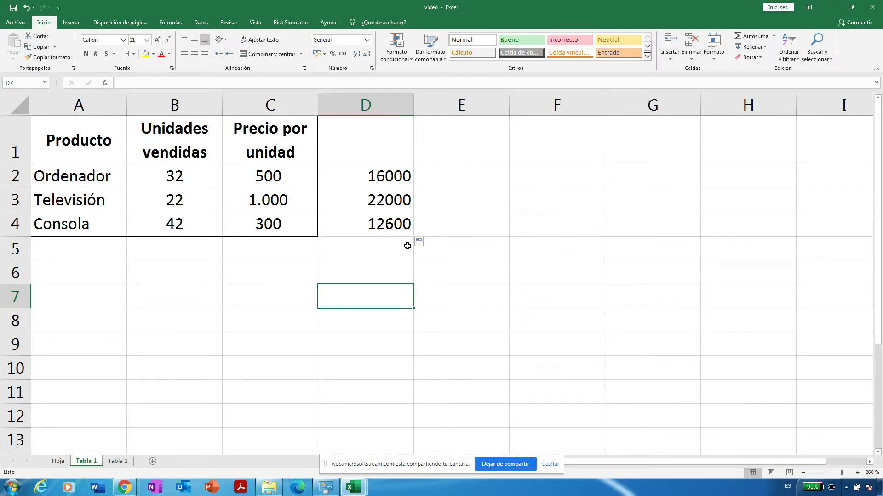
click(463, 297)
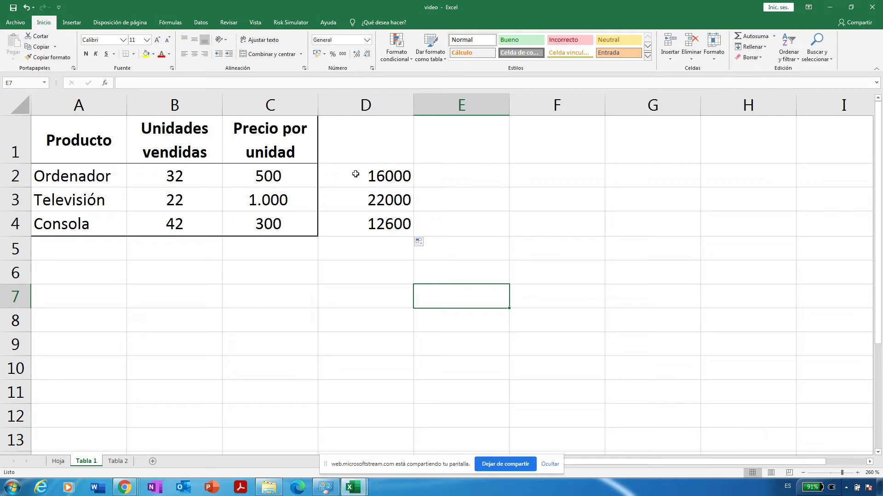
click(356, 174)
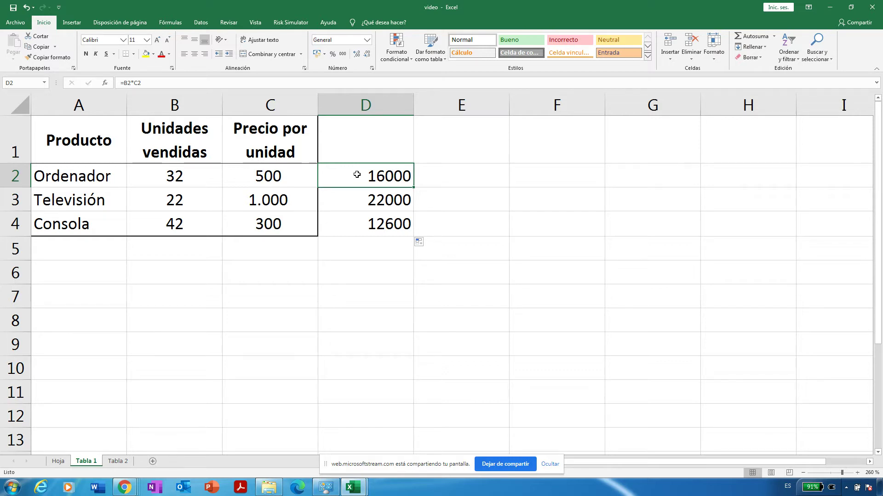
click(188, 254)
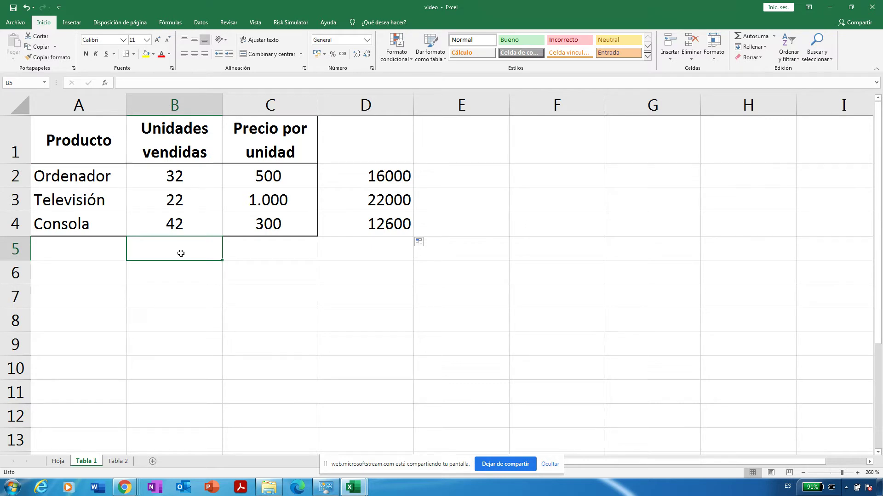
click(180, 286)
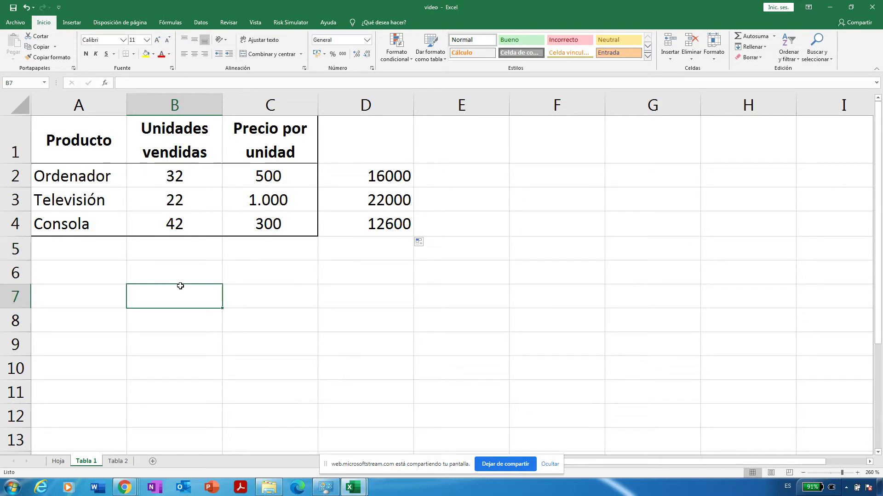
Enter the formula =B2+B3+B4 in B5 to total the units sold of the three products
click(184, 251)
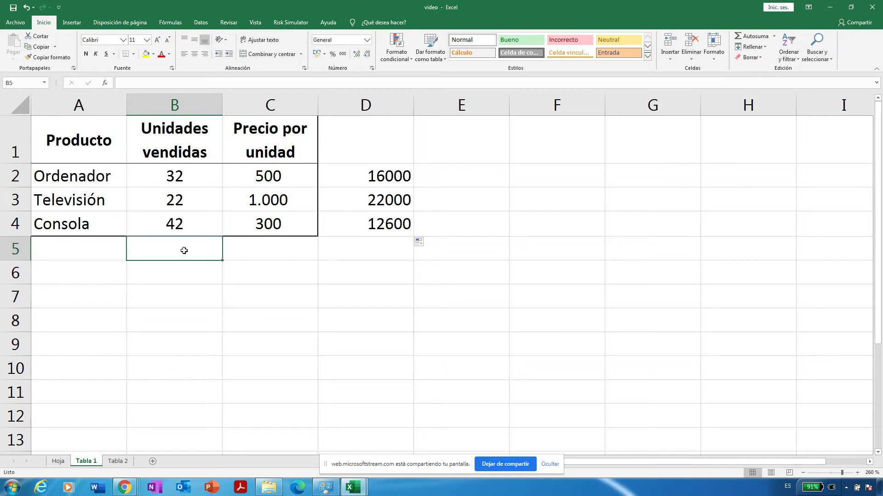
text(=)
click(181, 176)
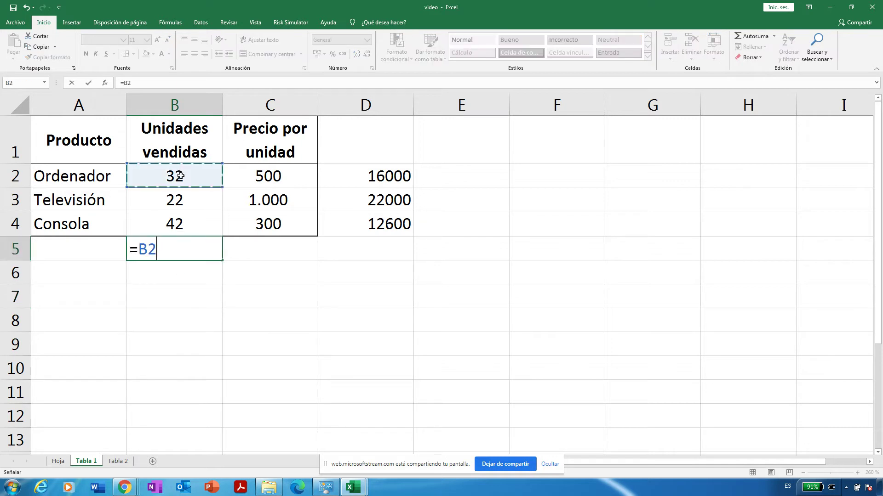
text(+)
click(177, 207)
text(+)
click(182, 222)
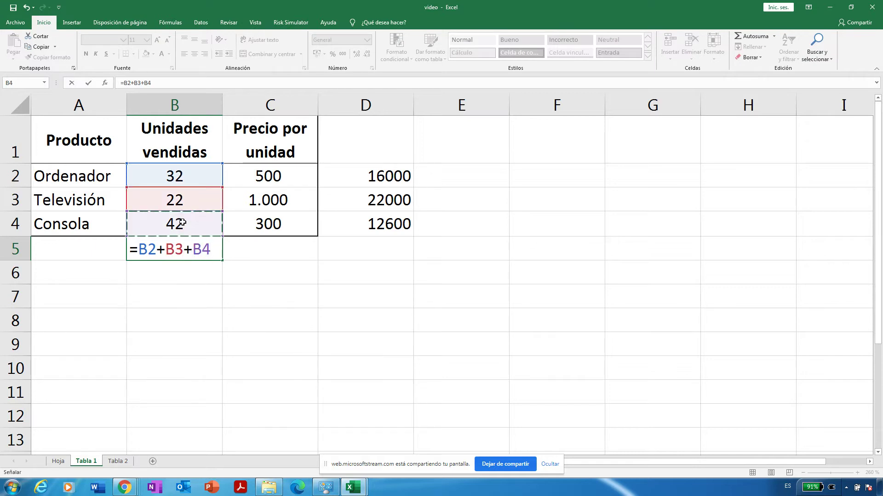
key(Return)
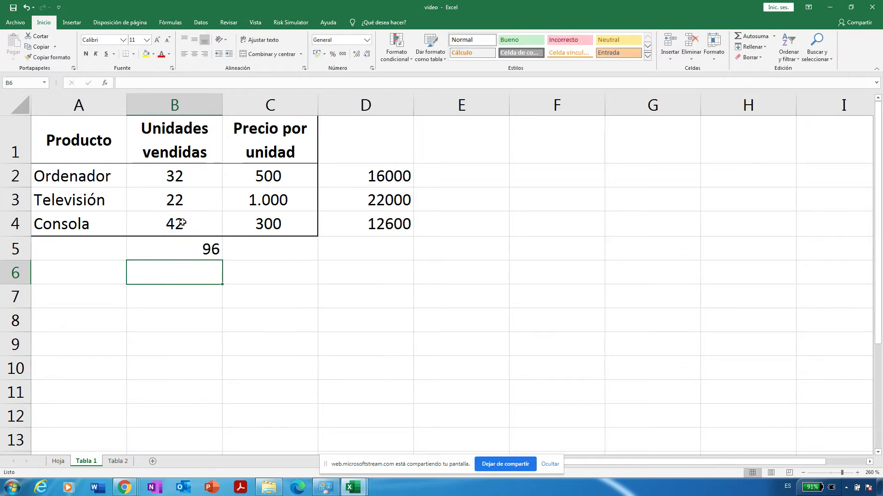
Clear the addition formula that totals the units sold in B5
click(191, 255)
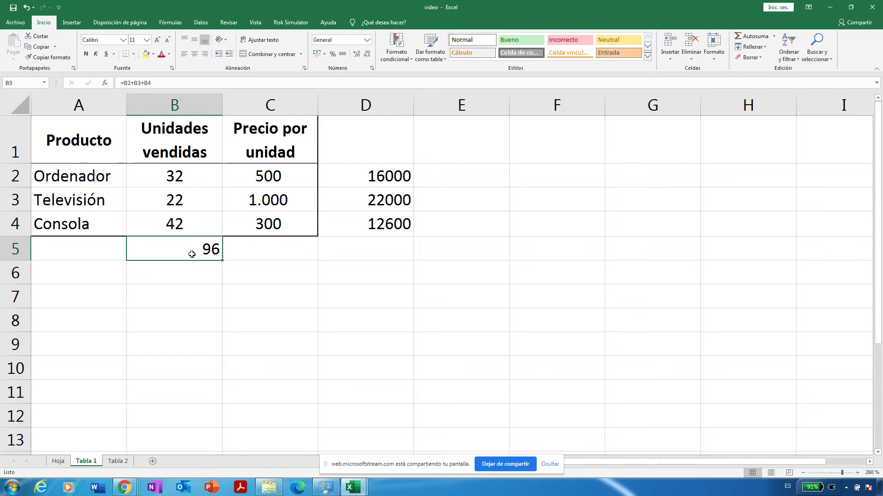
double_click(192, 254)
key(Escape)
key(Delete)
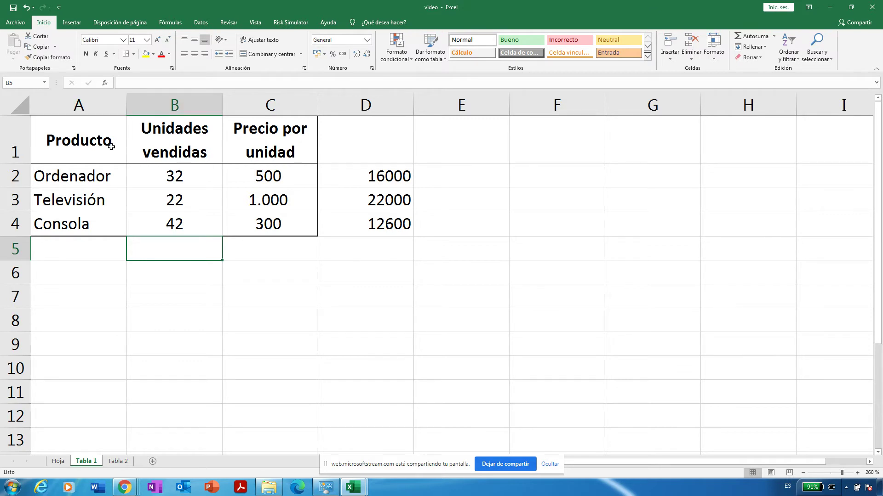
Search the function library for "suma" and insert the SUMA function in B5 with the range B2:B4
click(105, 83)
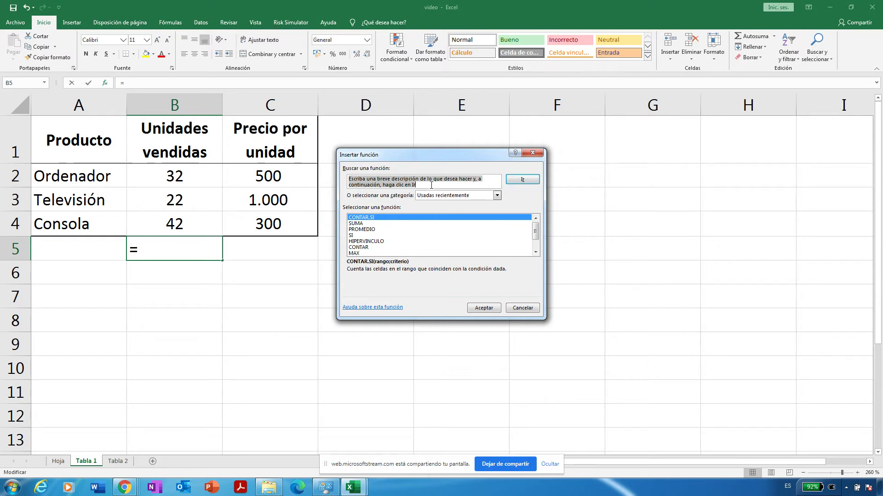
text(suma)
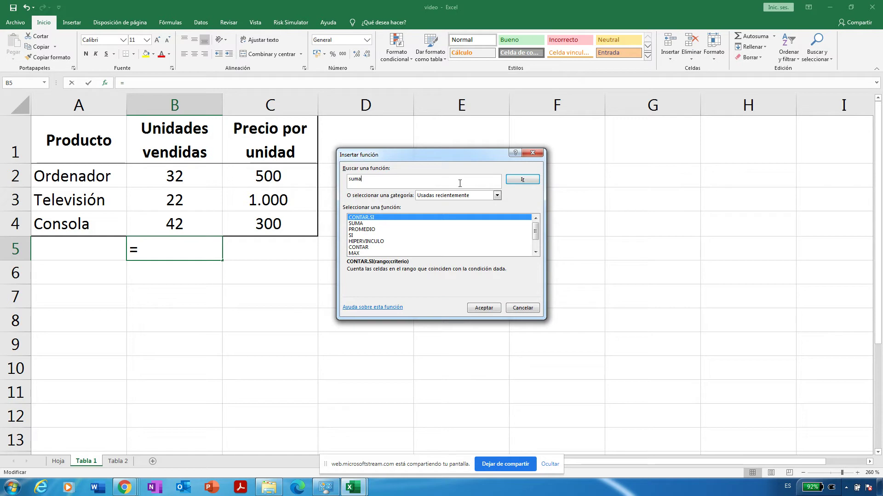
click(522, 180)
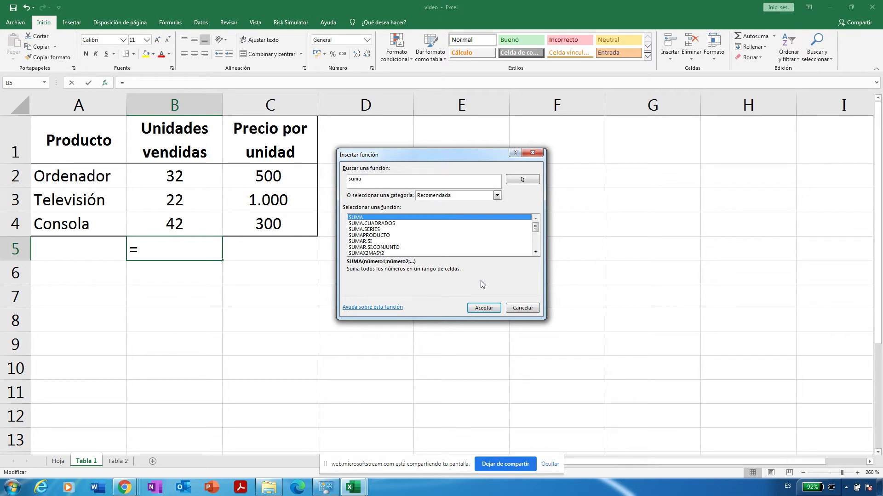
click(487, 307)
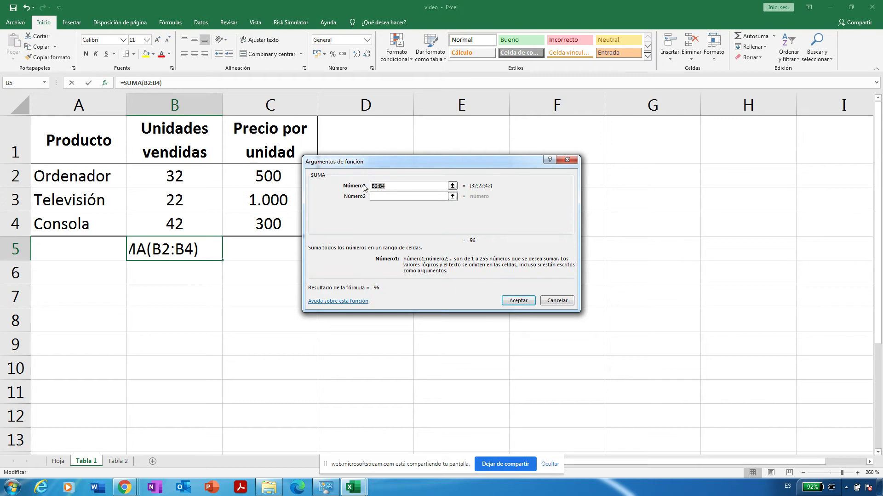
click(196, 177)
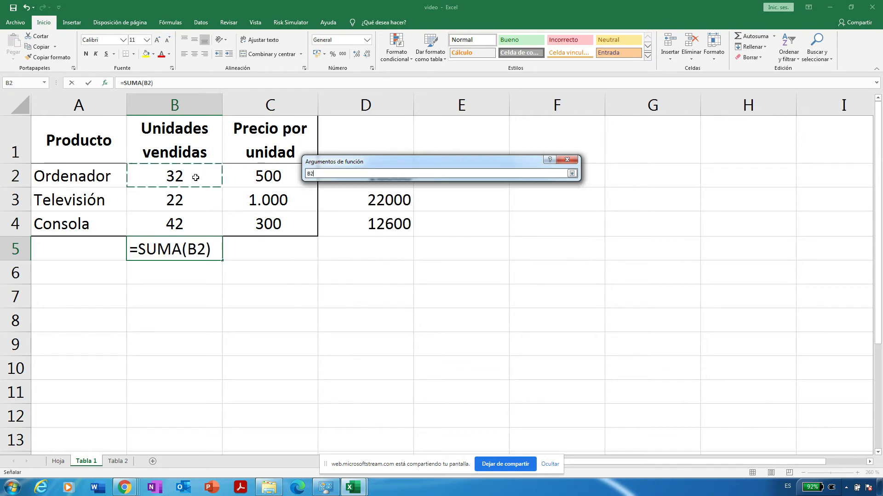
drag(196, 182, 197, 216)
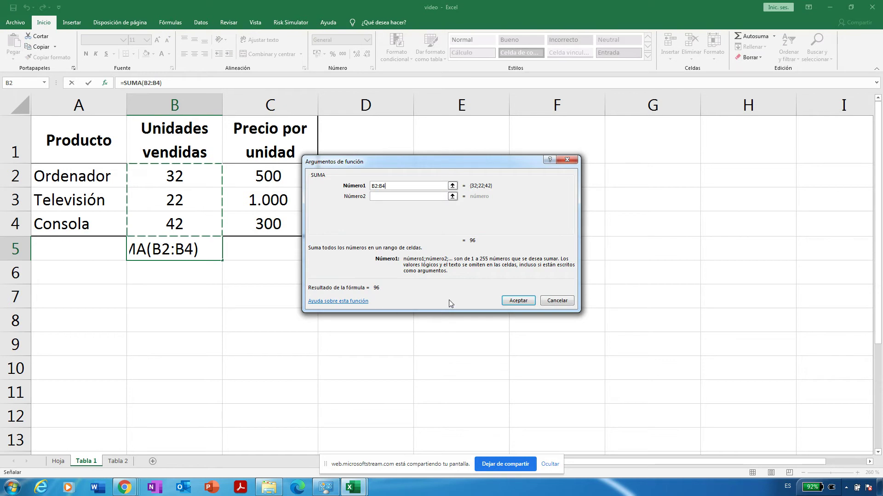
click(522, 303)
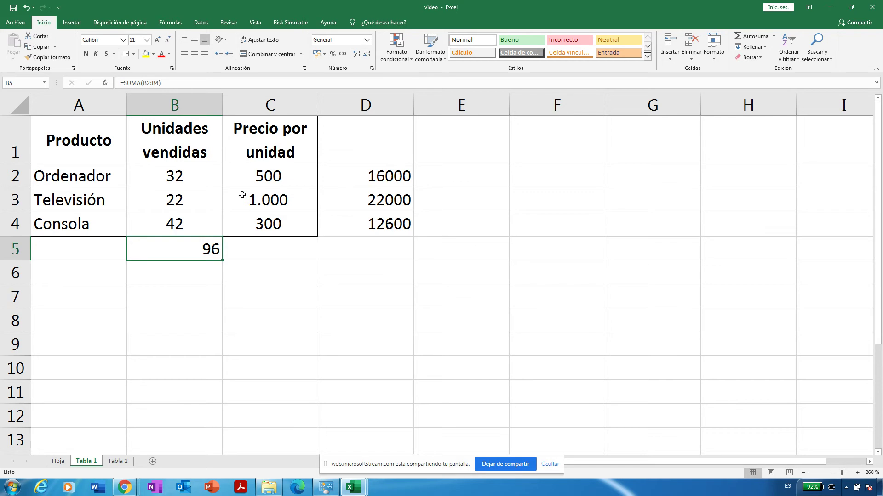
Review the function name and range in B5's SUMA formula, and clear the cell
click(166, 82)
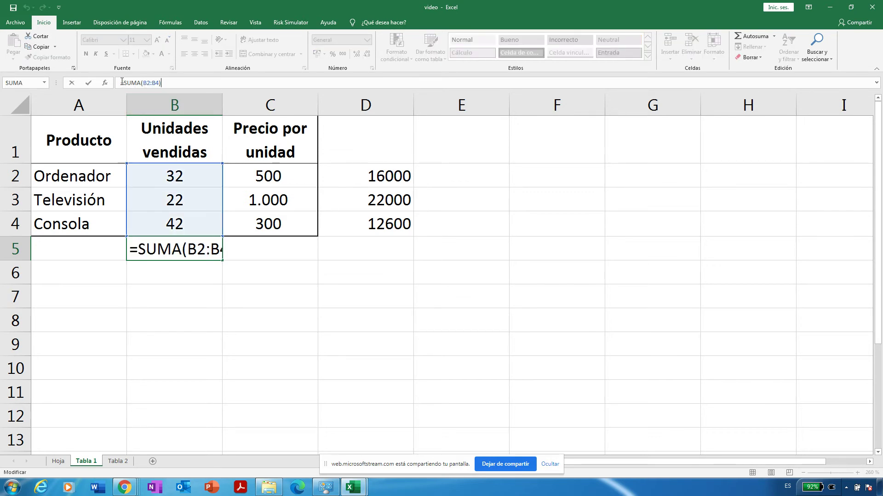
drag(123, 83, 141, 84)
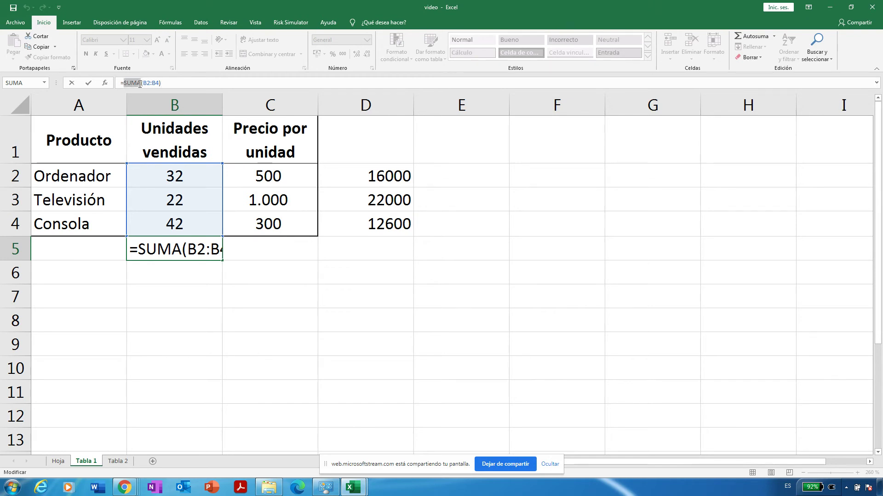
click(167, 84)
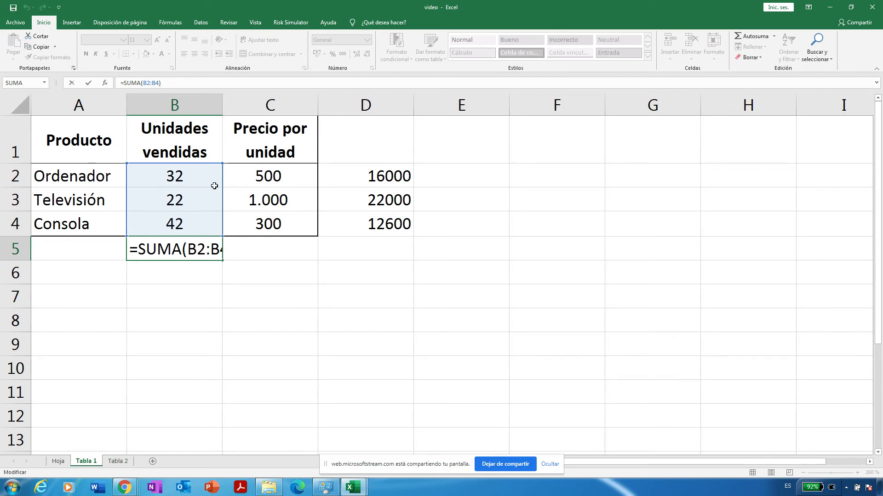
key(Return)
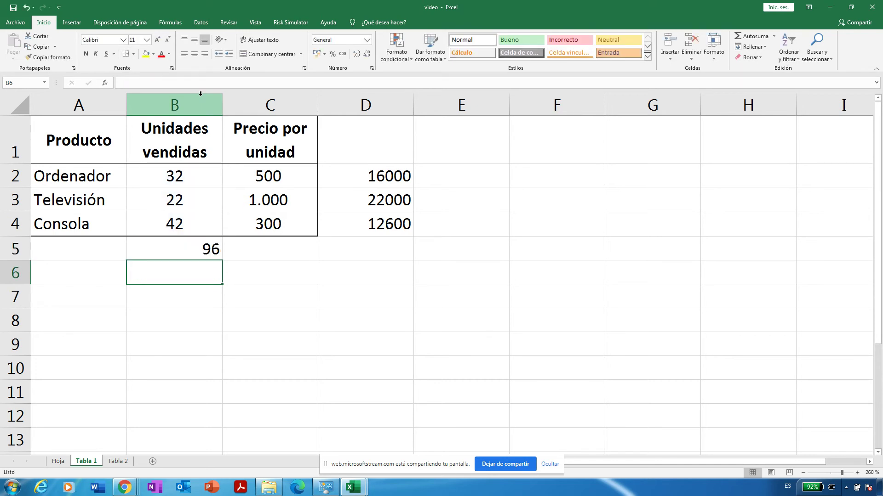
key(Up)
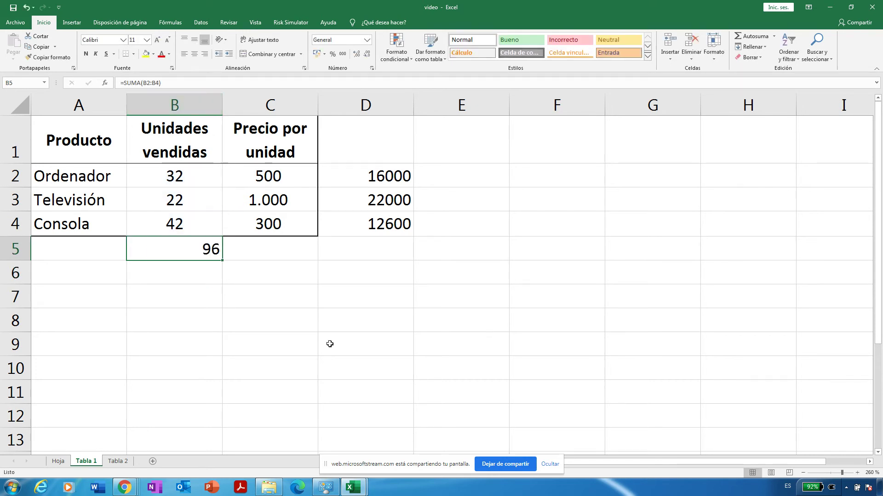
key(Delete)
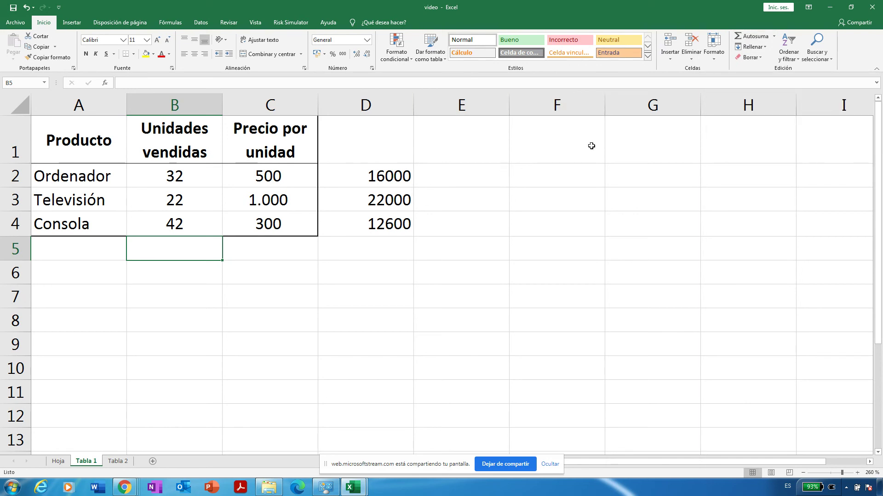
Total the units sold in B5 with AutoSum over the range B2:B4
click(745, 39)
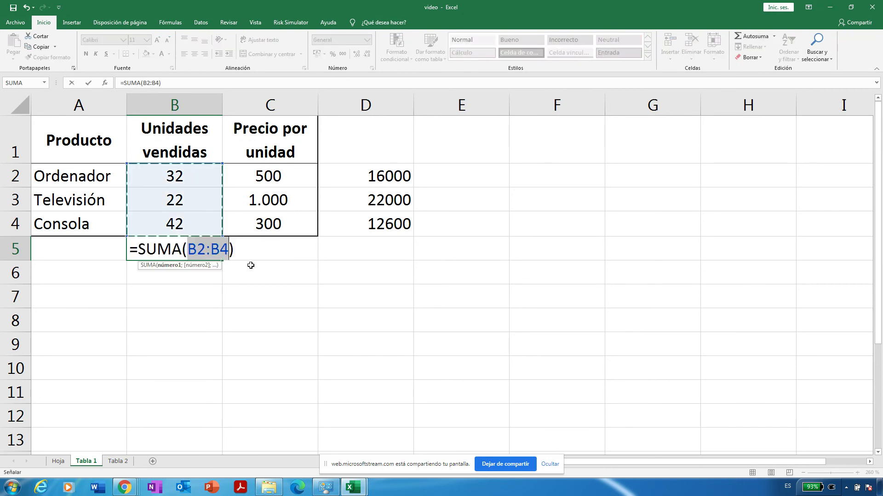
click(177, 178)
drag(177, 184, 177, 223)
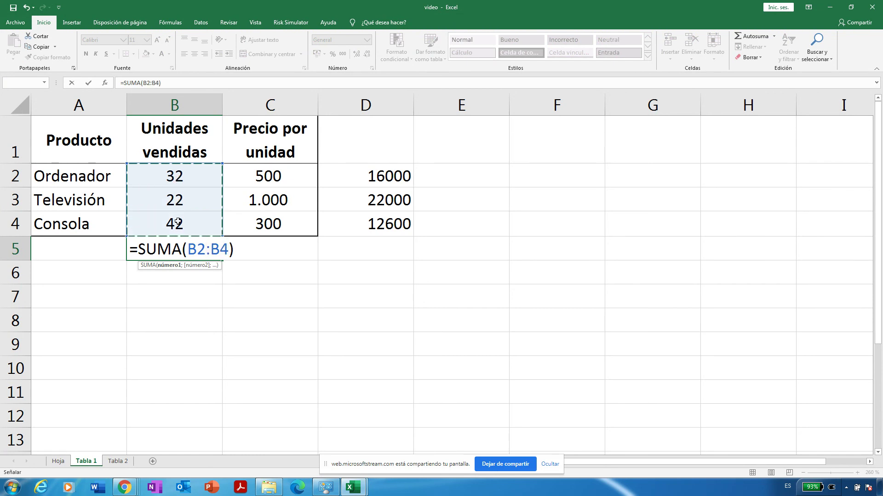